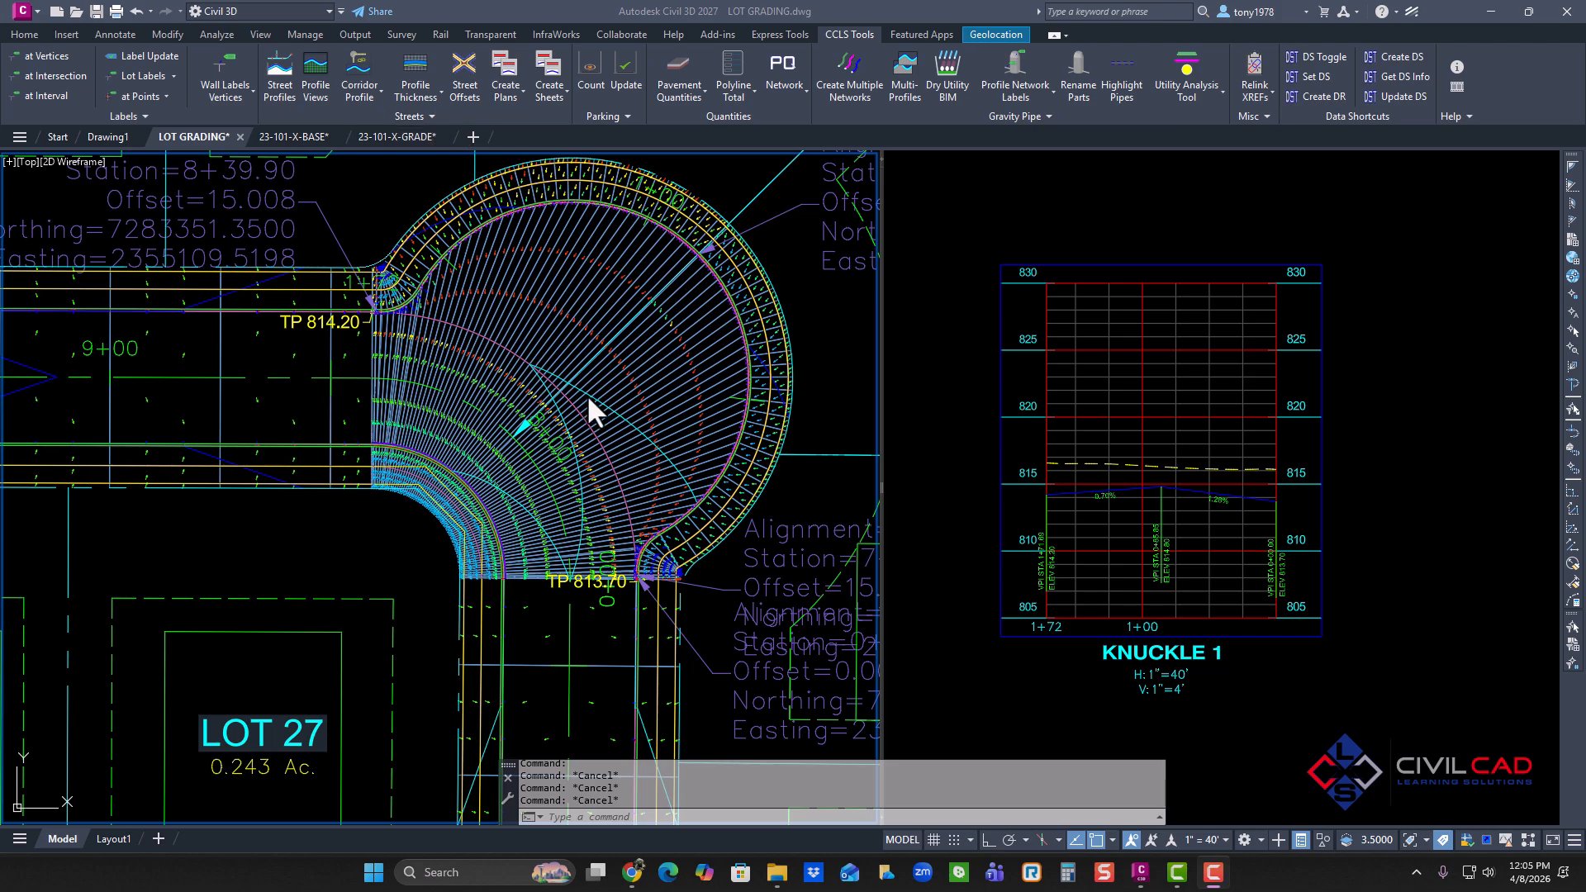
Examine the RIGHT KNUCKLE alignment and the TP elevation labels where it meets the street at both ends.
left_click(362, 92)
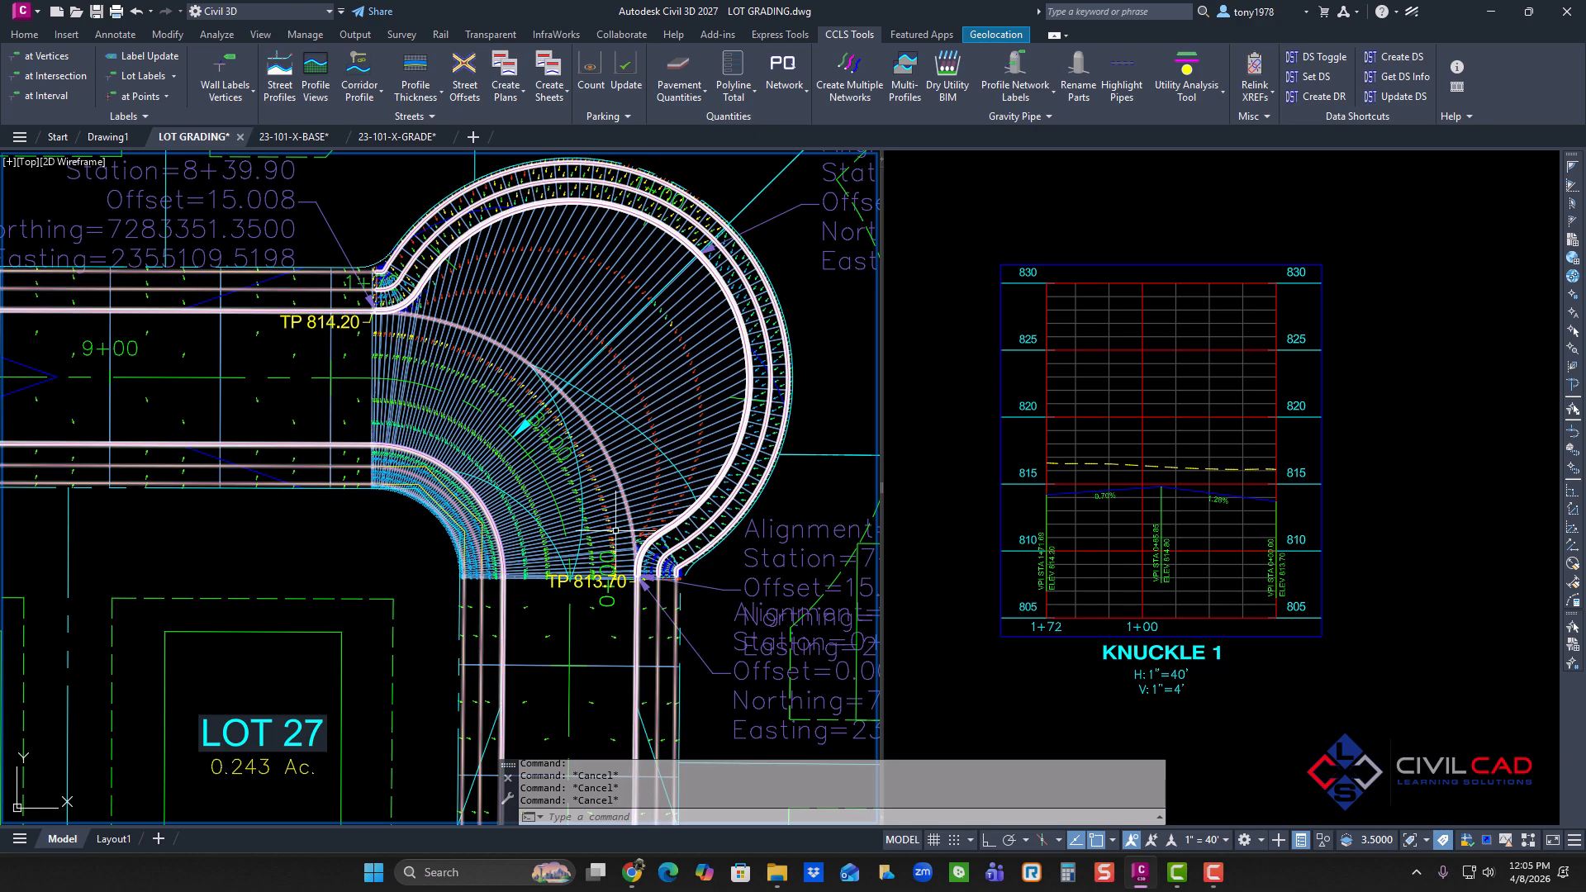
scroll(645, 537, "up", 2)
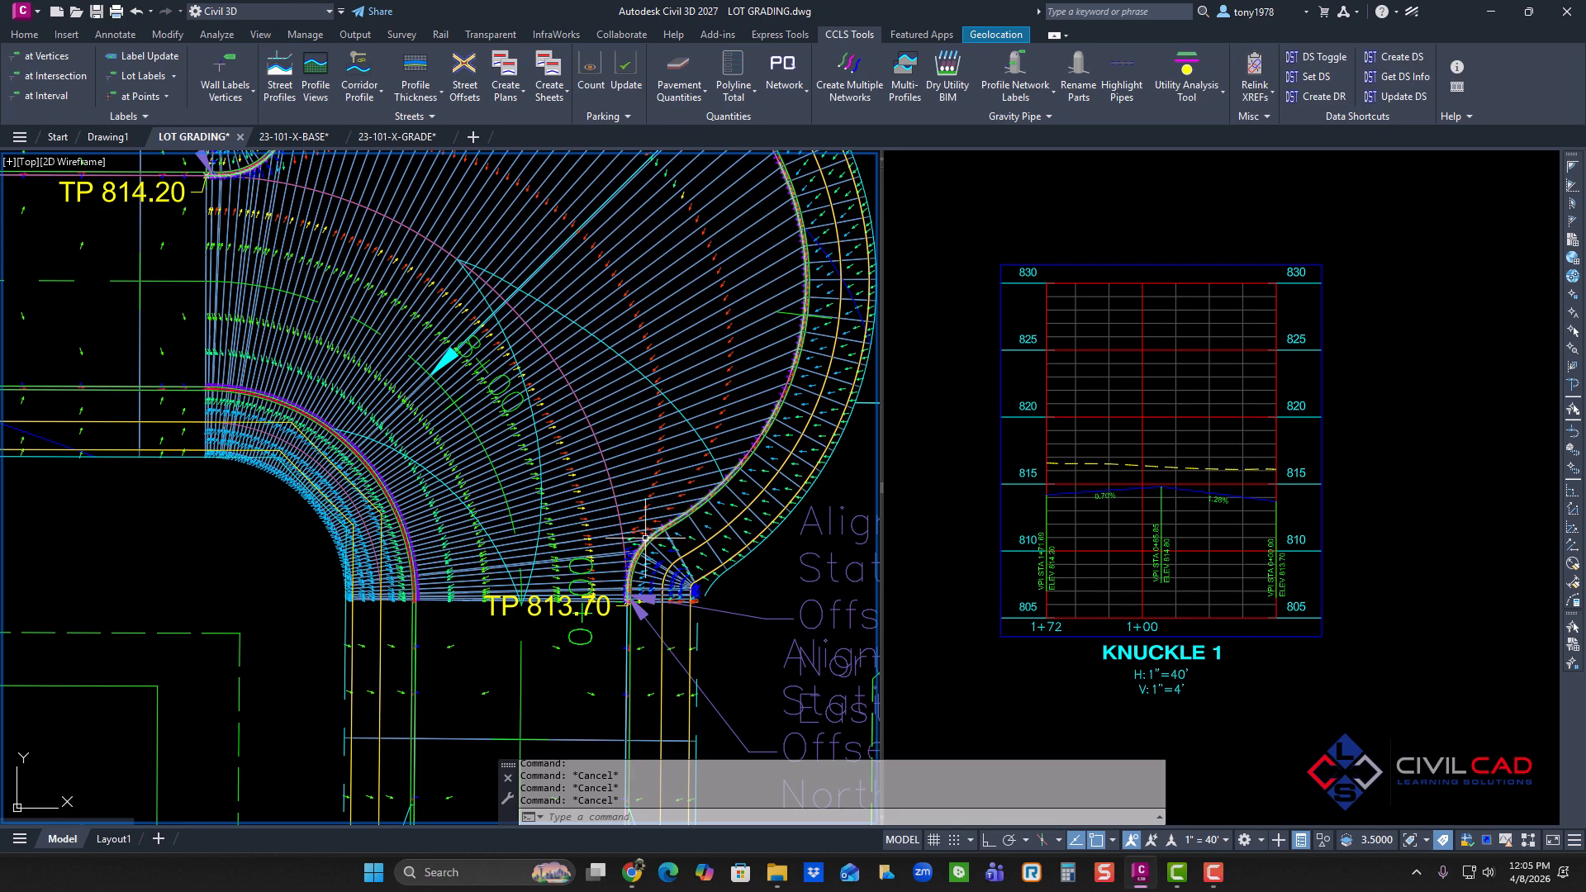
left_click(646, 538)
scroll(645, 538, "down", 2)
middle_click_drag(711, 408, 657, 448)
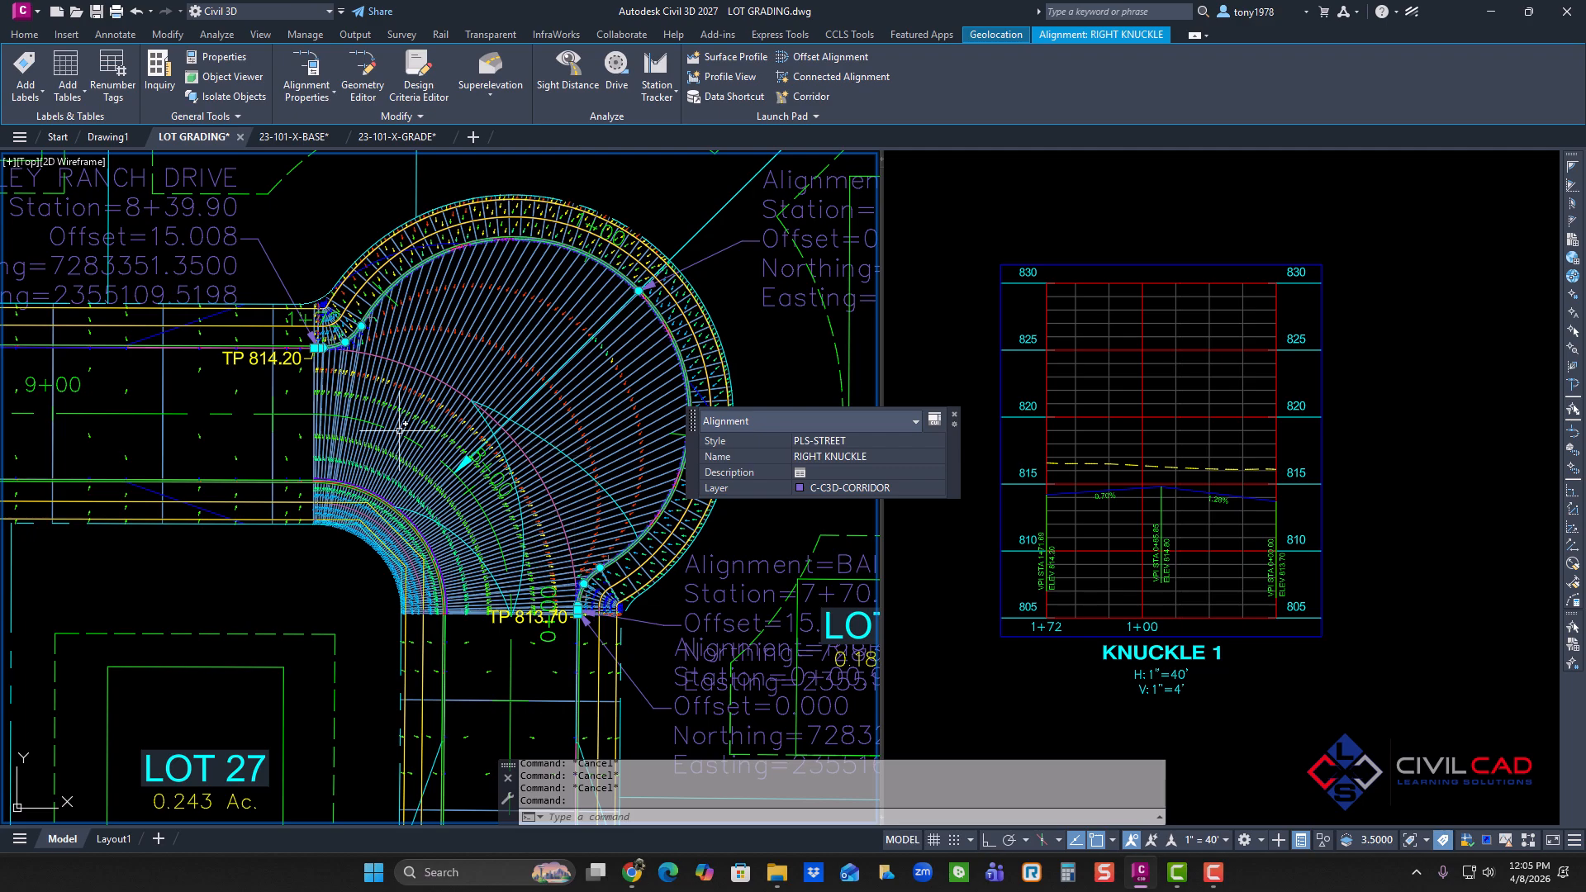
scroll(307, 359, "up", 5)
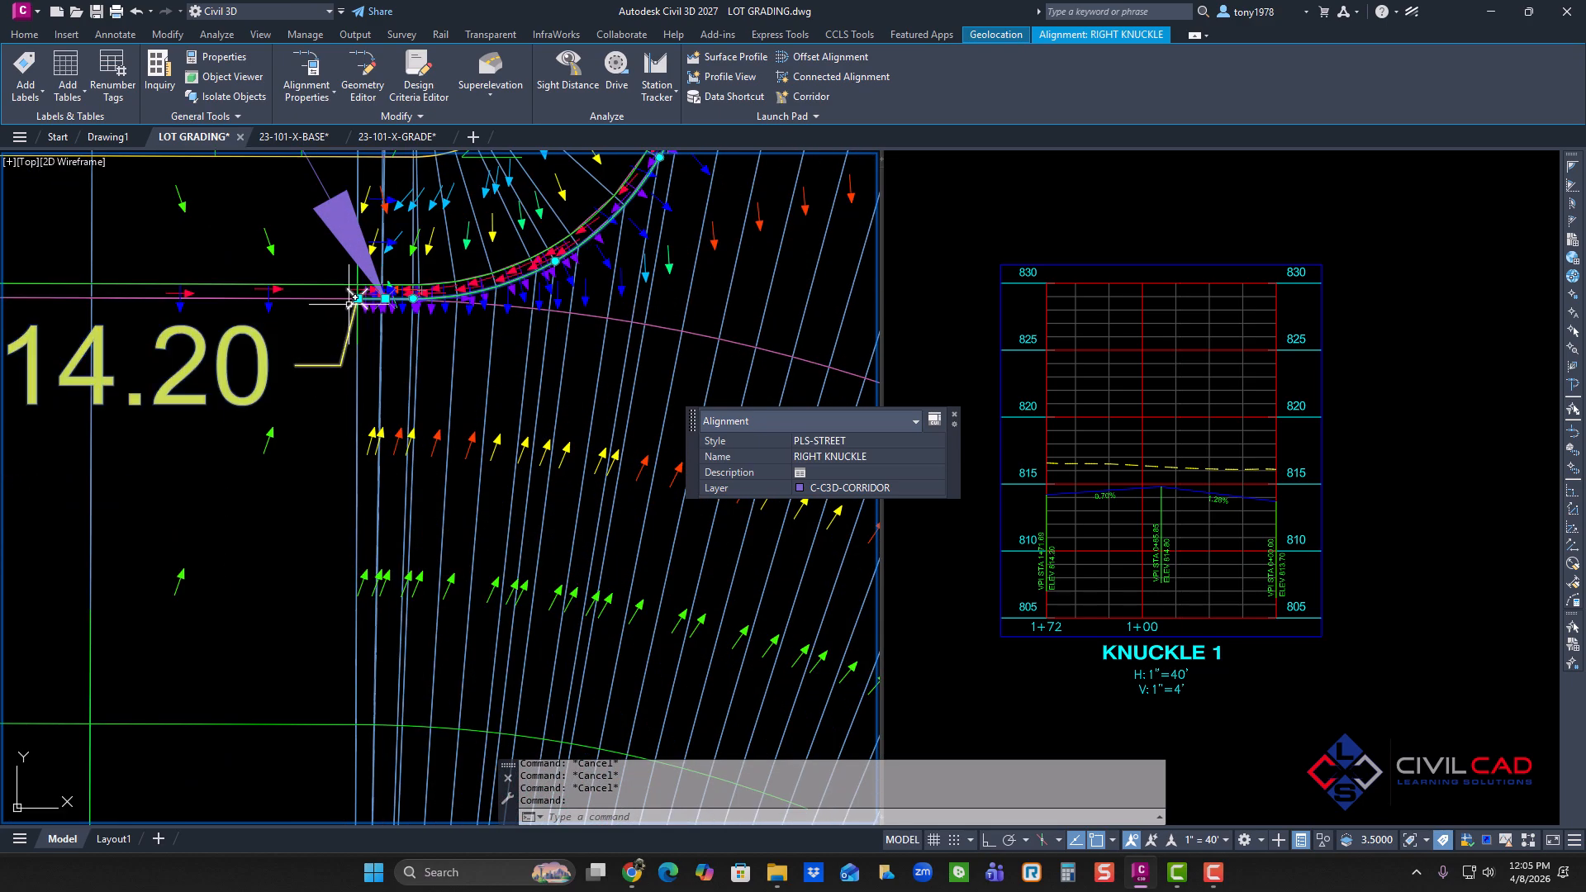
scroll(354, 299, "down", 6)
key("Escape")
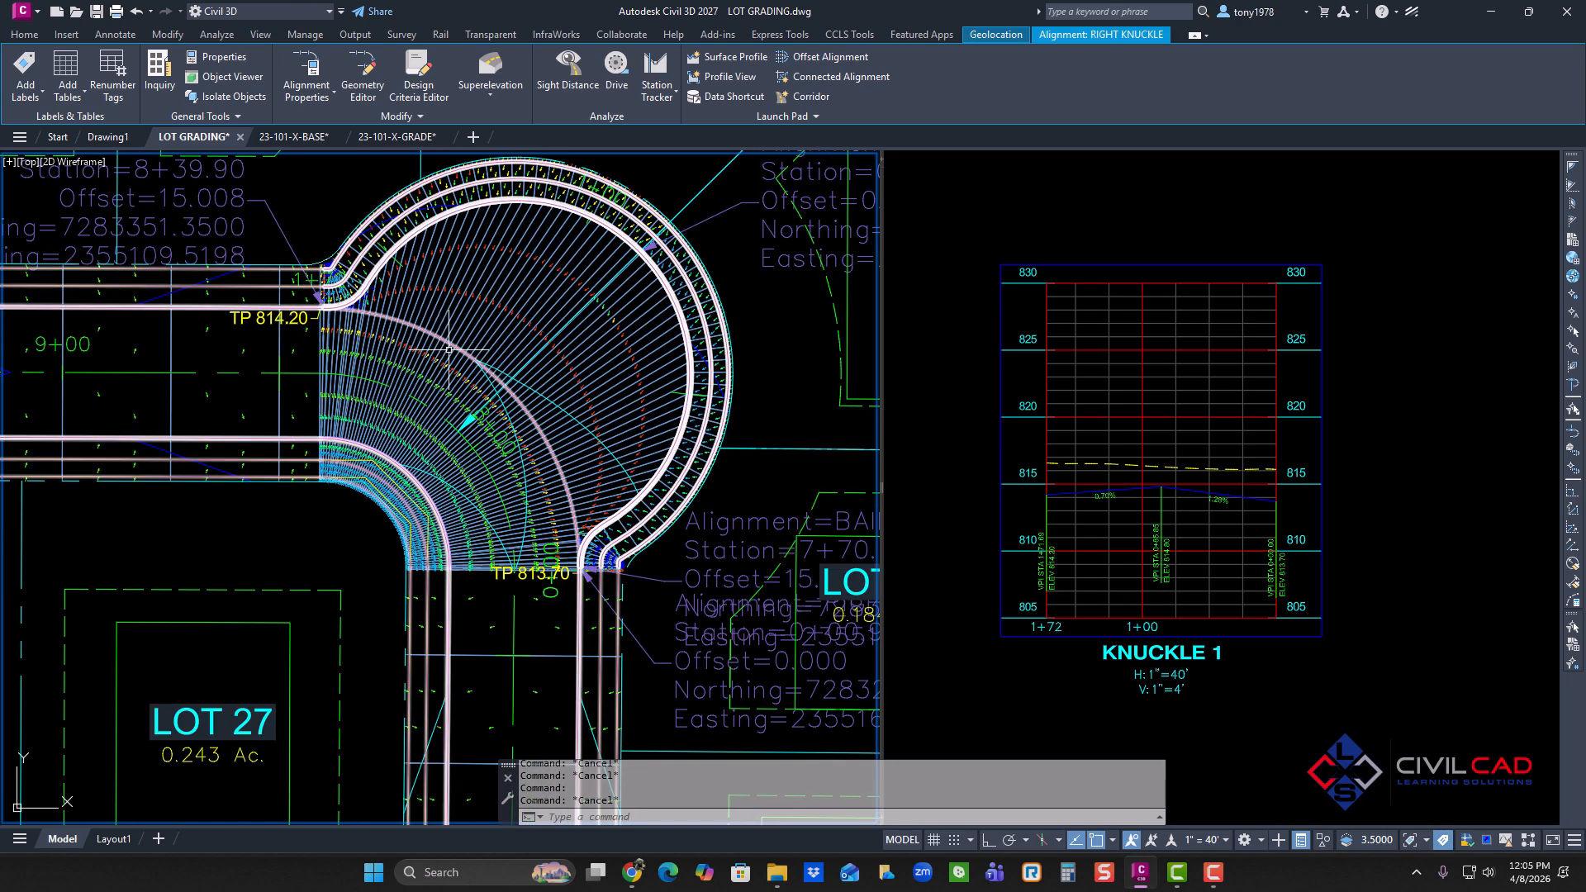
scroll(561, 488, "up", 2)
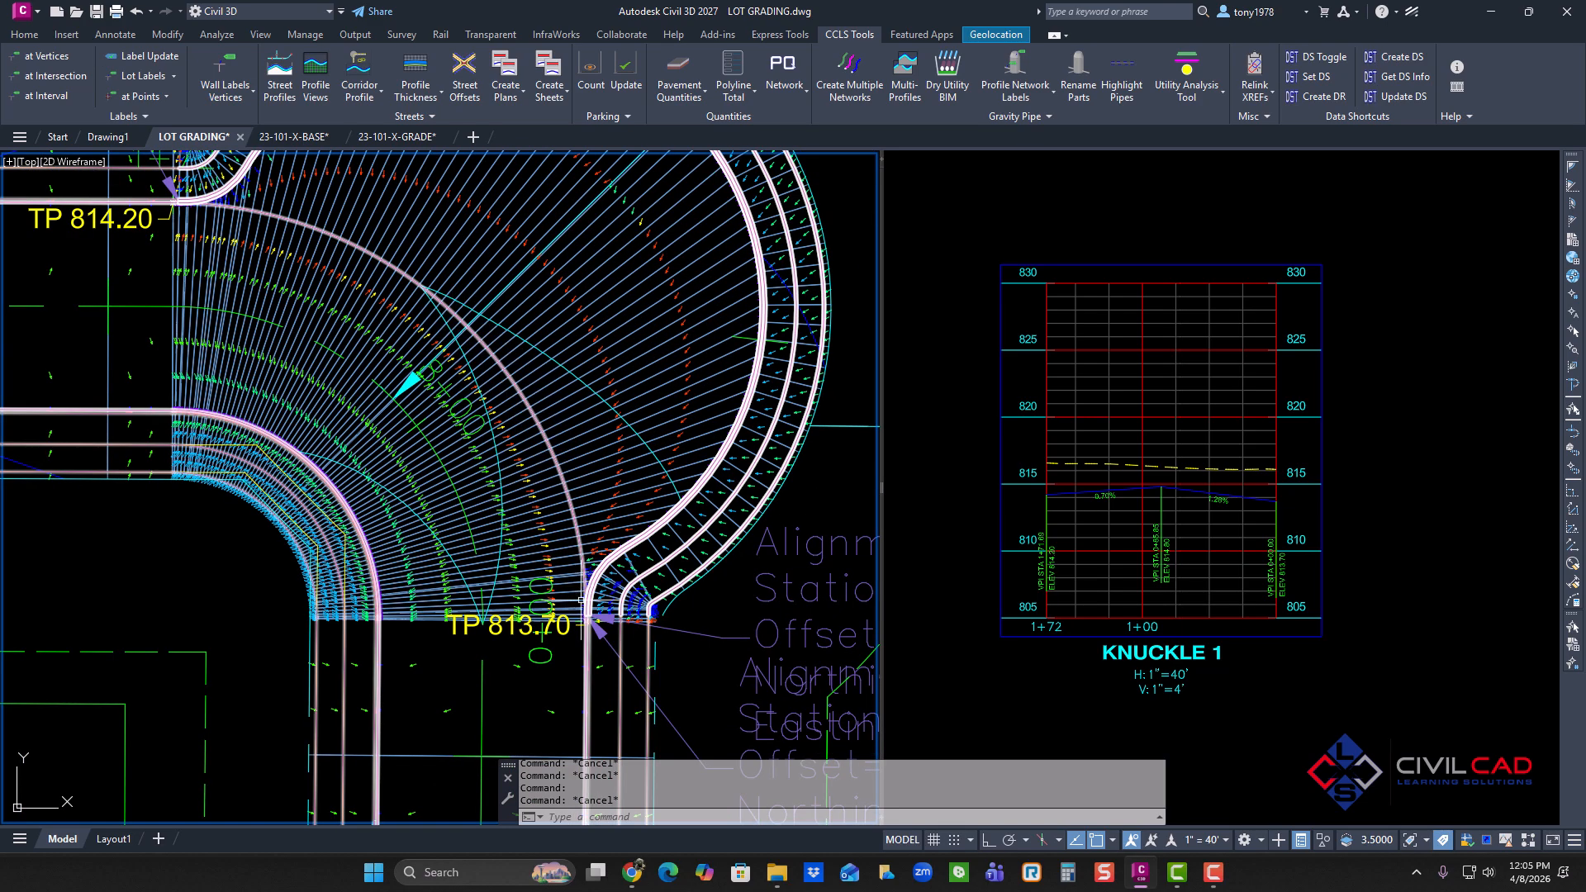
middle_click_drag(345, 279, 483, 366)
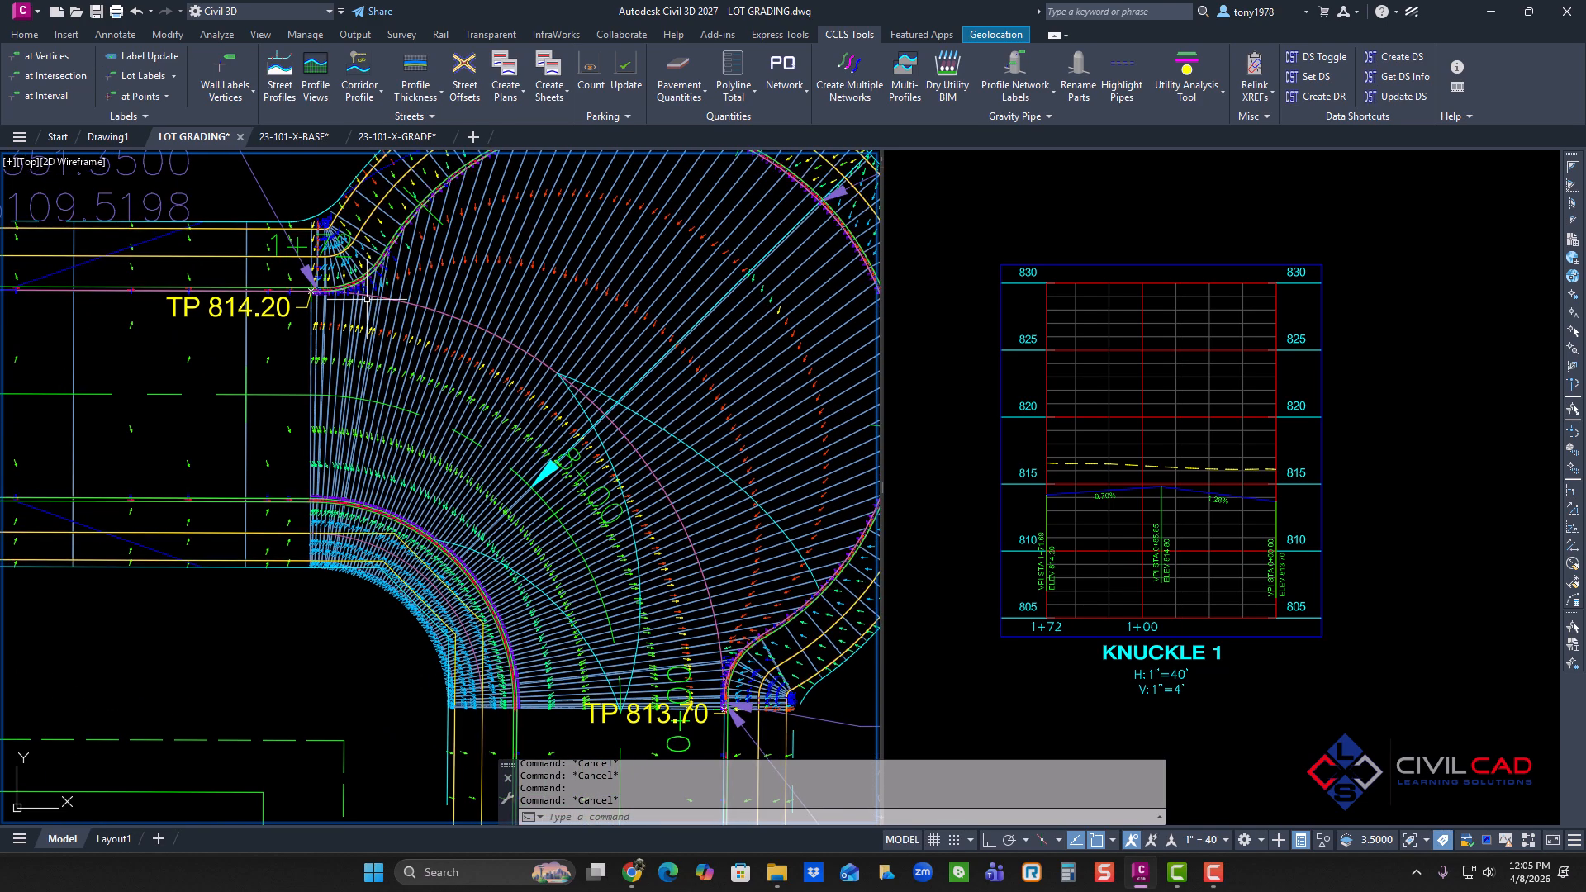
scroll(369, 302, "down", 2)
Compare the KNUCKLE 1 profile's end elevations with the knuckle's TP labels, and identify the BAILEY RANCH DRIVE alignment.
left_click(1217, 460)
scroll(1133, 425, "up", 2)
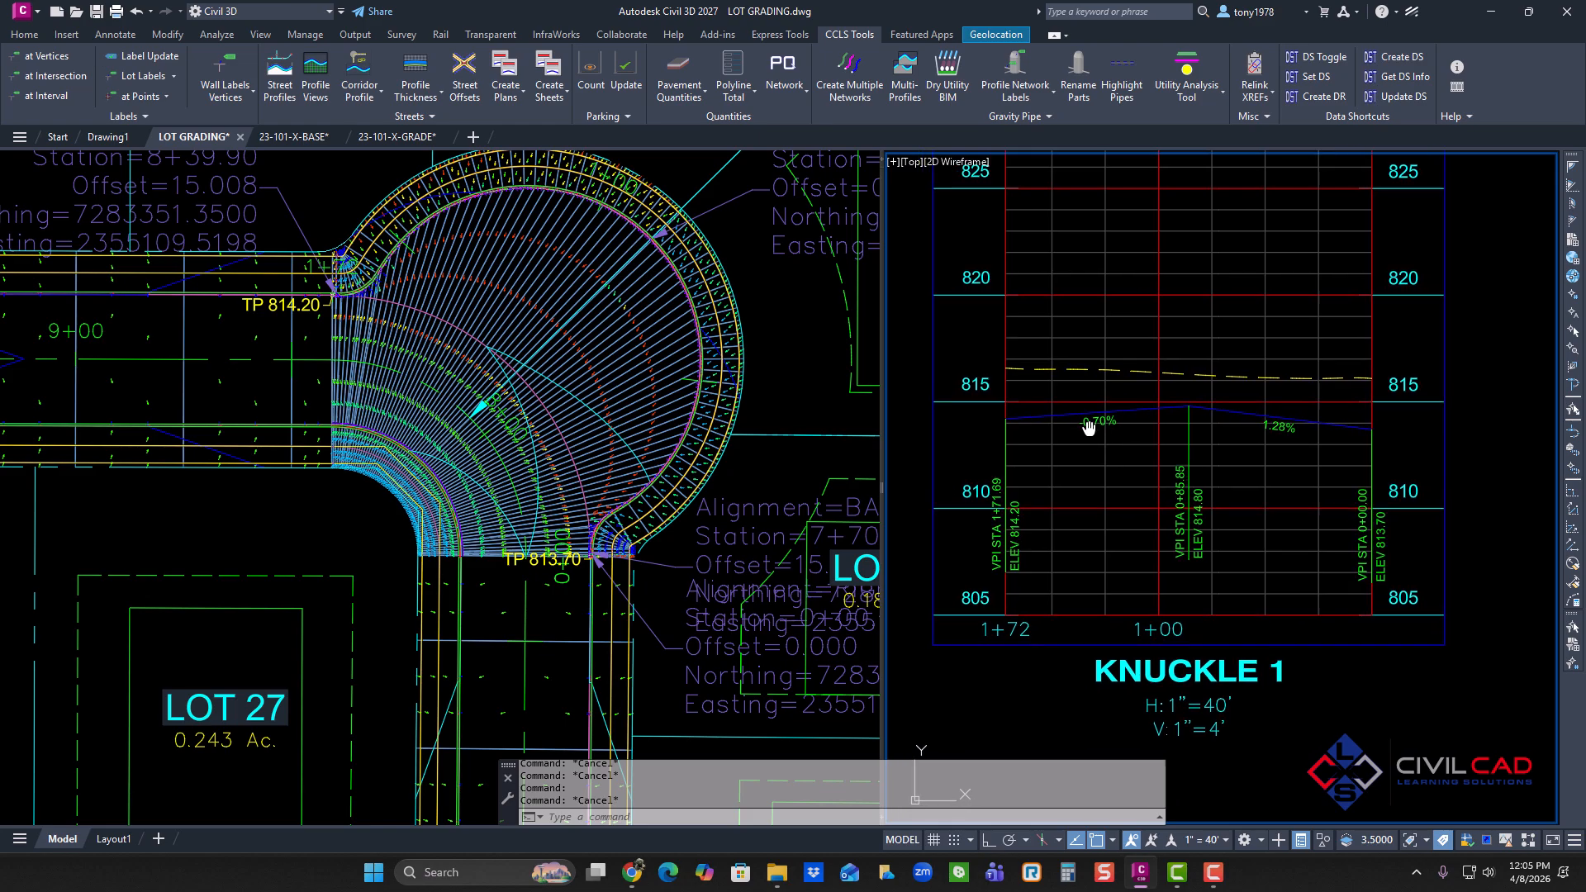
middle_click_drag(1108, 439, 1123, 432)
left_click(1059, 417)
key("Escape")
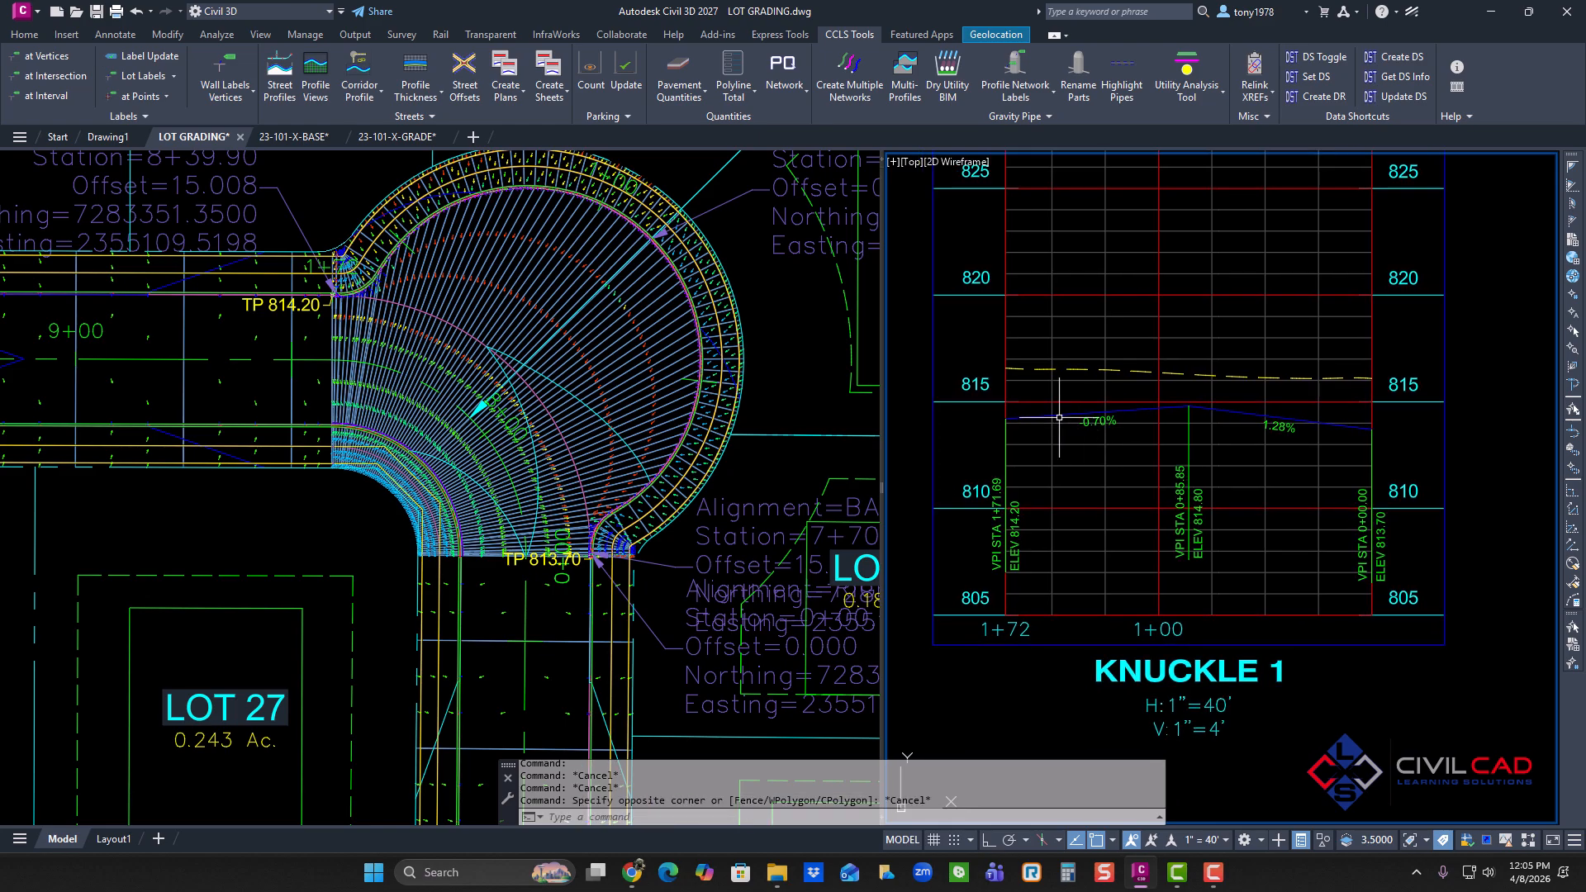
left_click(353, 304)
scroll(319, 289, "up", 6)
left_click(316, 313)
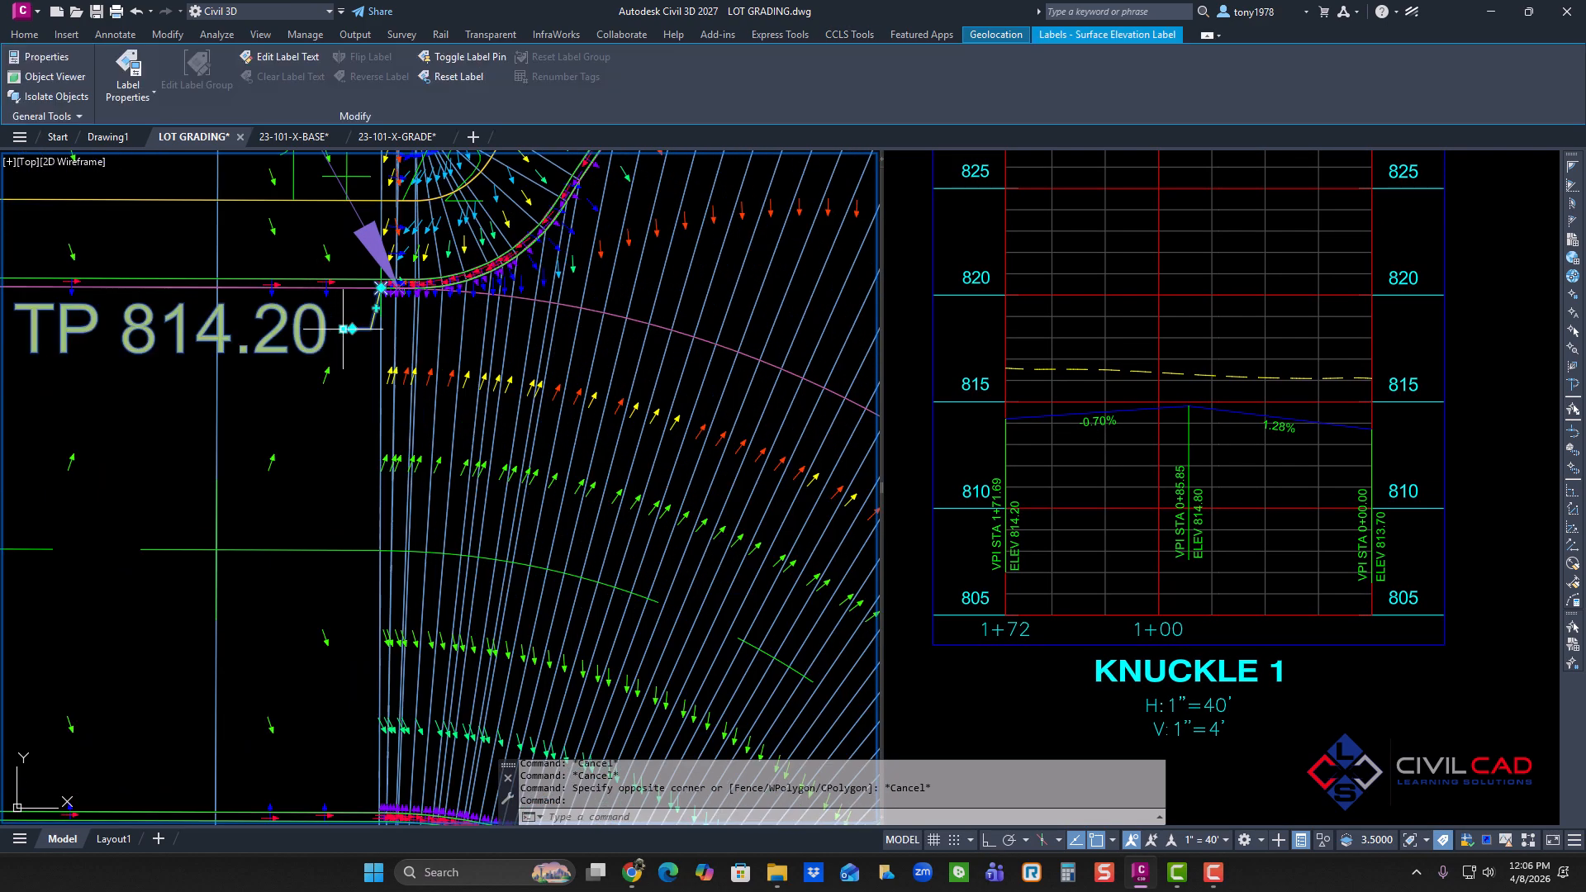
left_click(344, 329)
key("Escape")
scroll(507, 464, "down", 7)
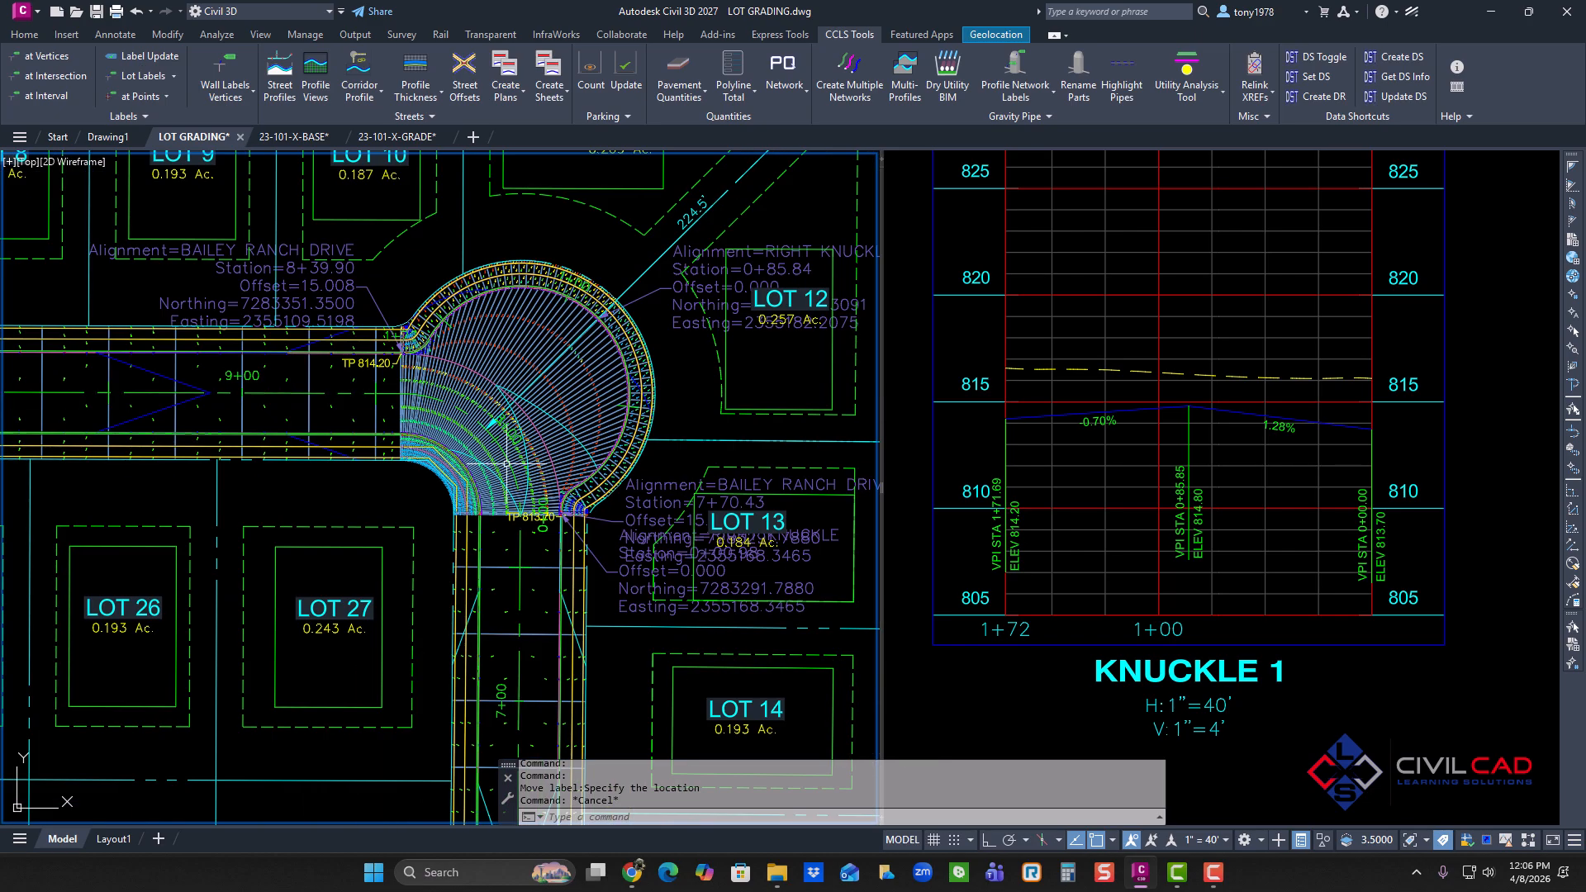
key("Escape")
middle_click_drag(506, 464, 507, 467)
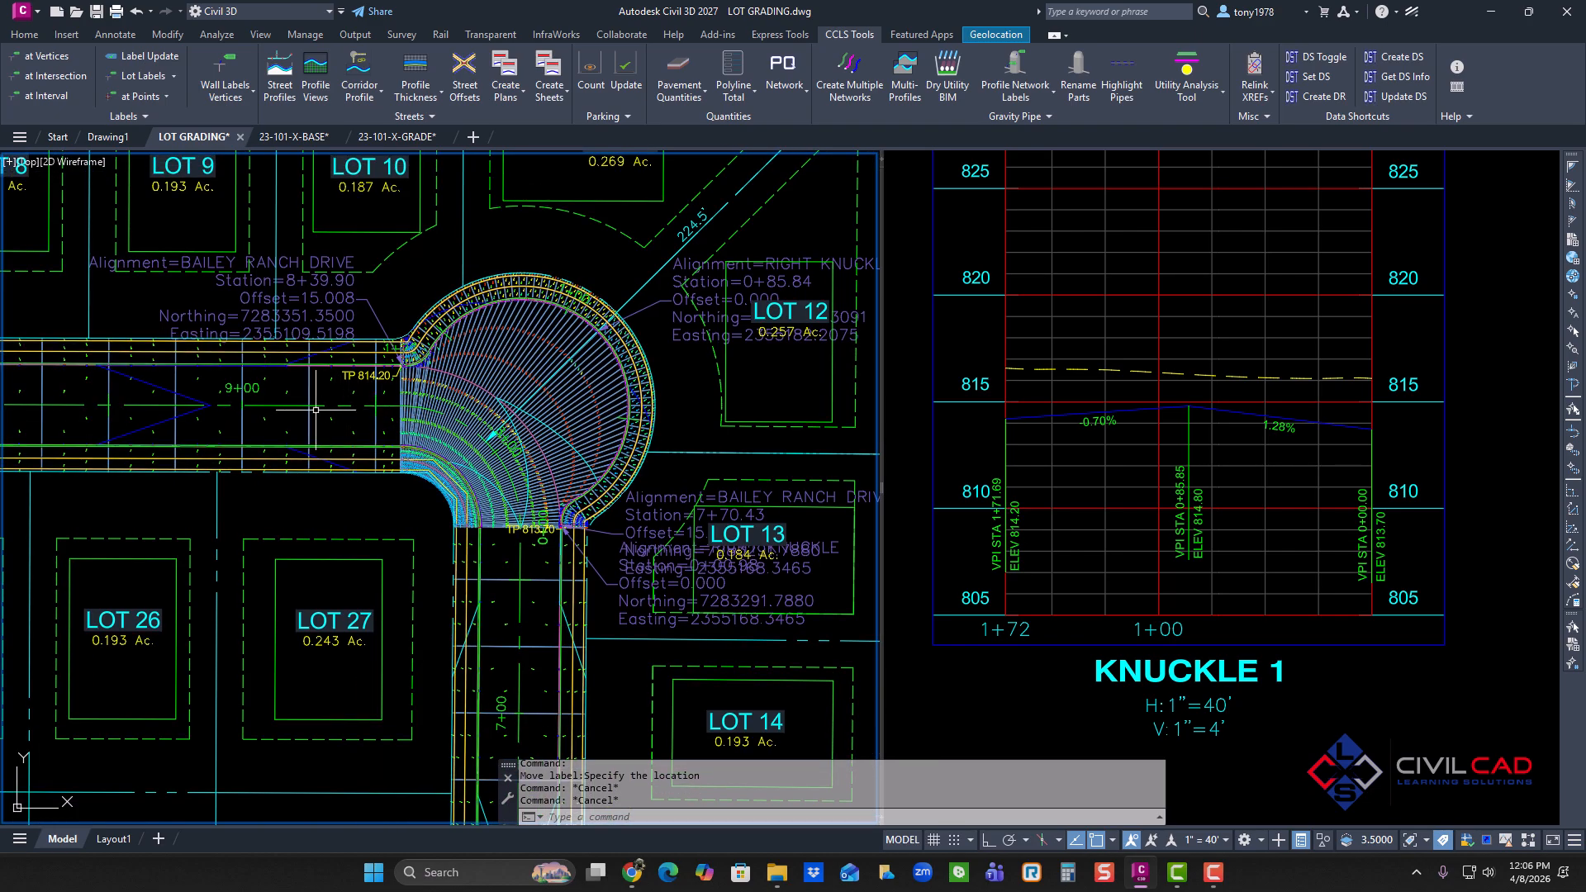
left_click(236, 405)
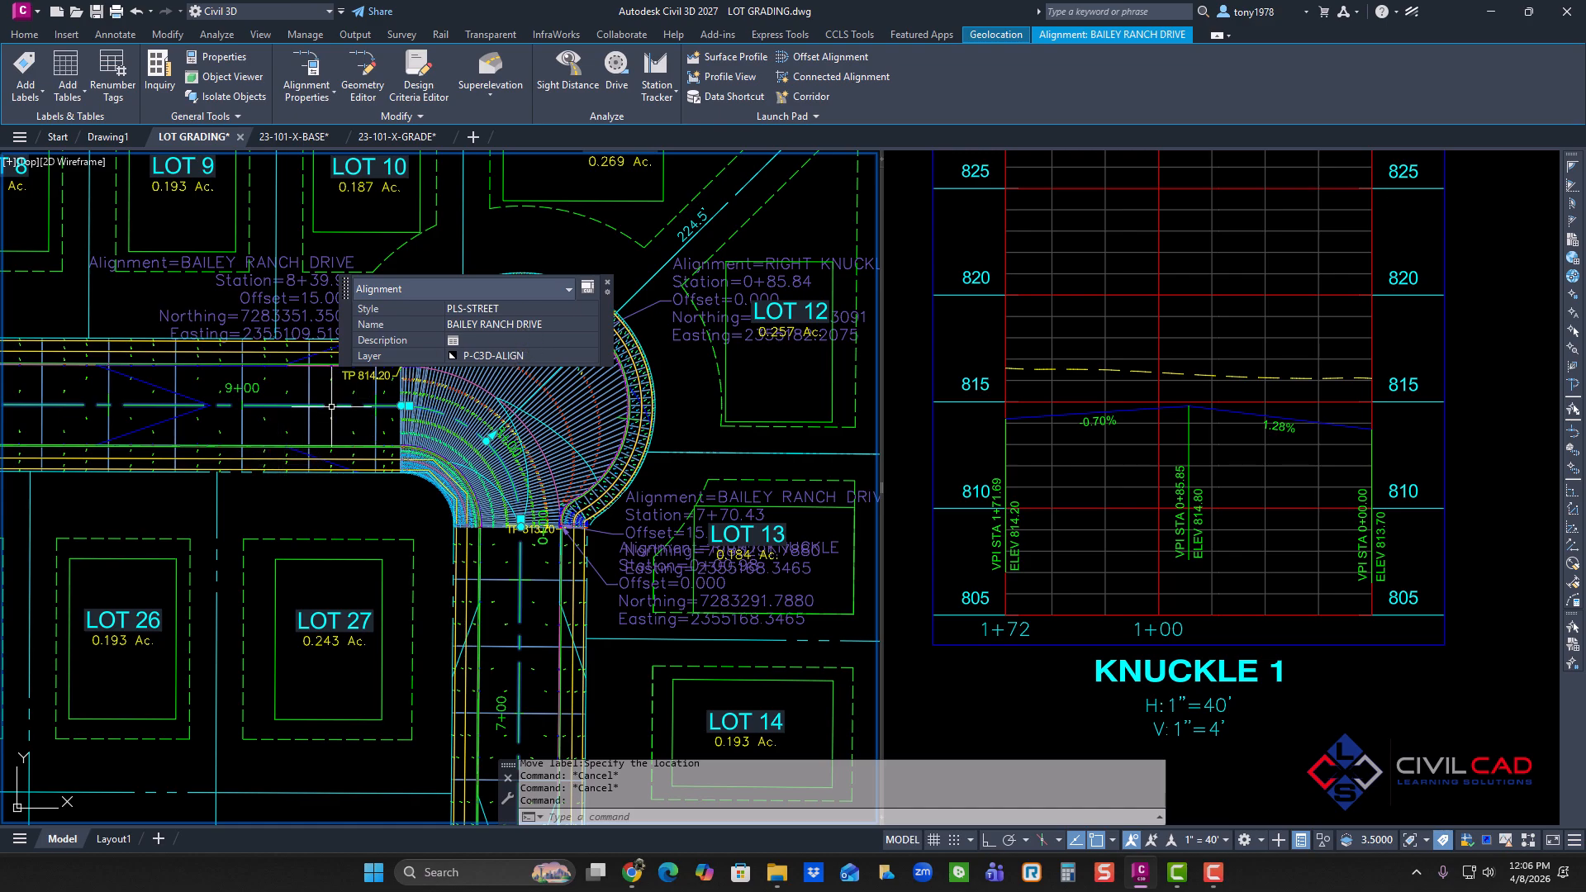
key("Escape")
Raise the PG profile slightly by stretching its grip near station 4+00 in the BAILEY RANCH DRIVE profile view.
left_click(1116, 285)
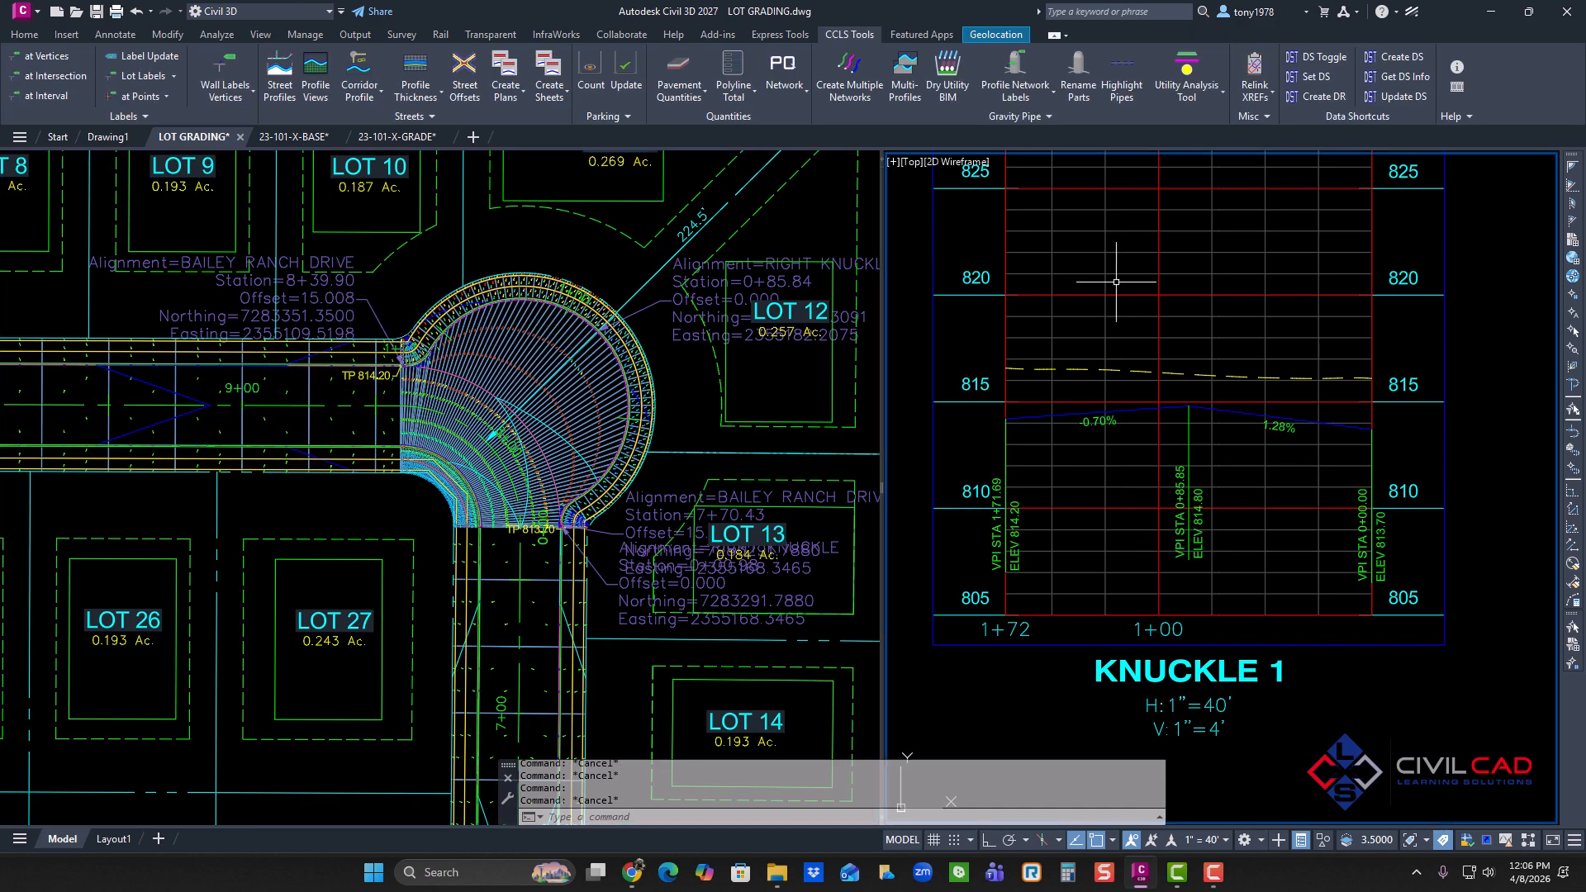
scroll(1114, 284, "down", 10)
middle_click_drag(1148, 233, 1123, 328)
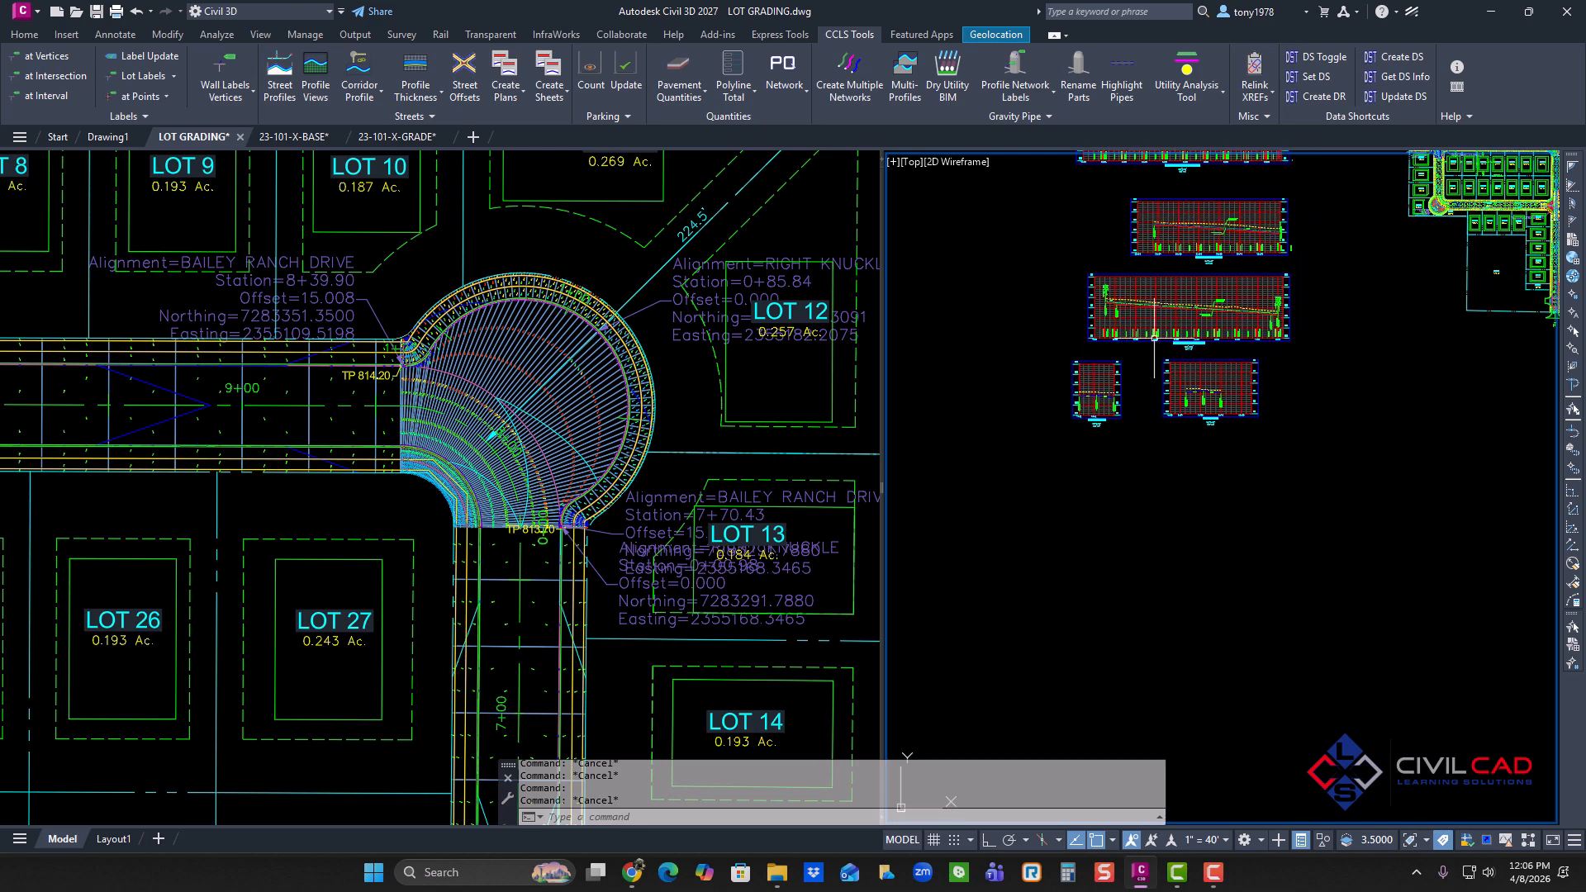
scroll(1194, 326, "up", 6)
middle_click_drag(1189, 261, 1154, 527)
middle_click_drag(1198, 315, 1165, 658)
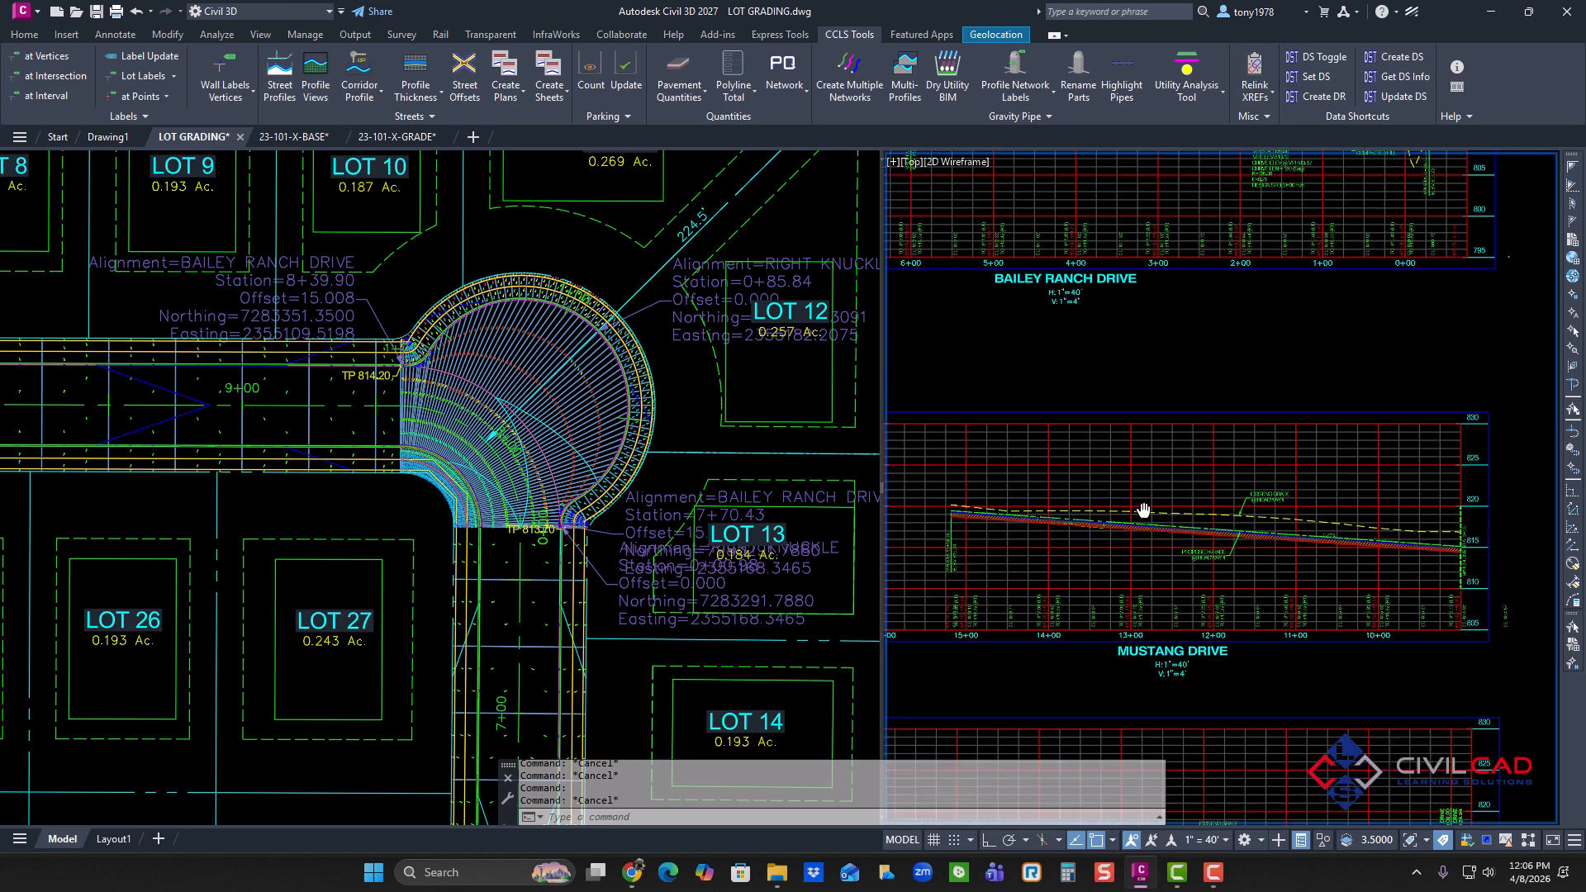
scroll(1138, 489, "down", 4)
scroll(1094, 441, "up", 6)
scroll(1140, 334, "up", 8)
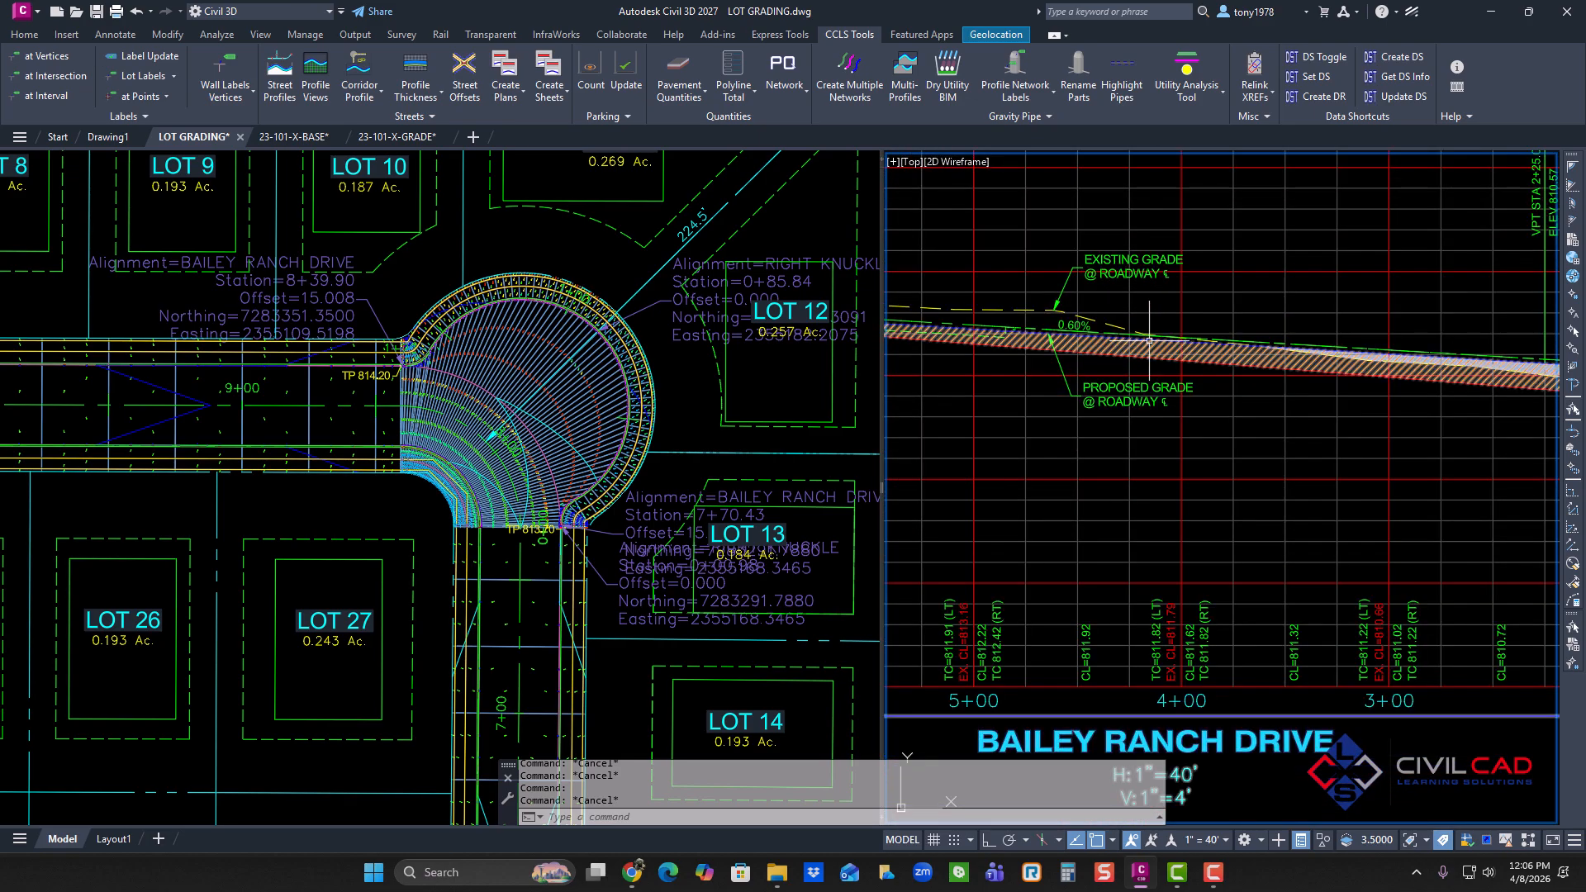
left_click(1136, 335)
scroll(1137, 335, "down", 5)
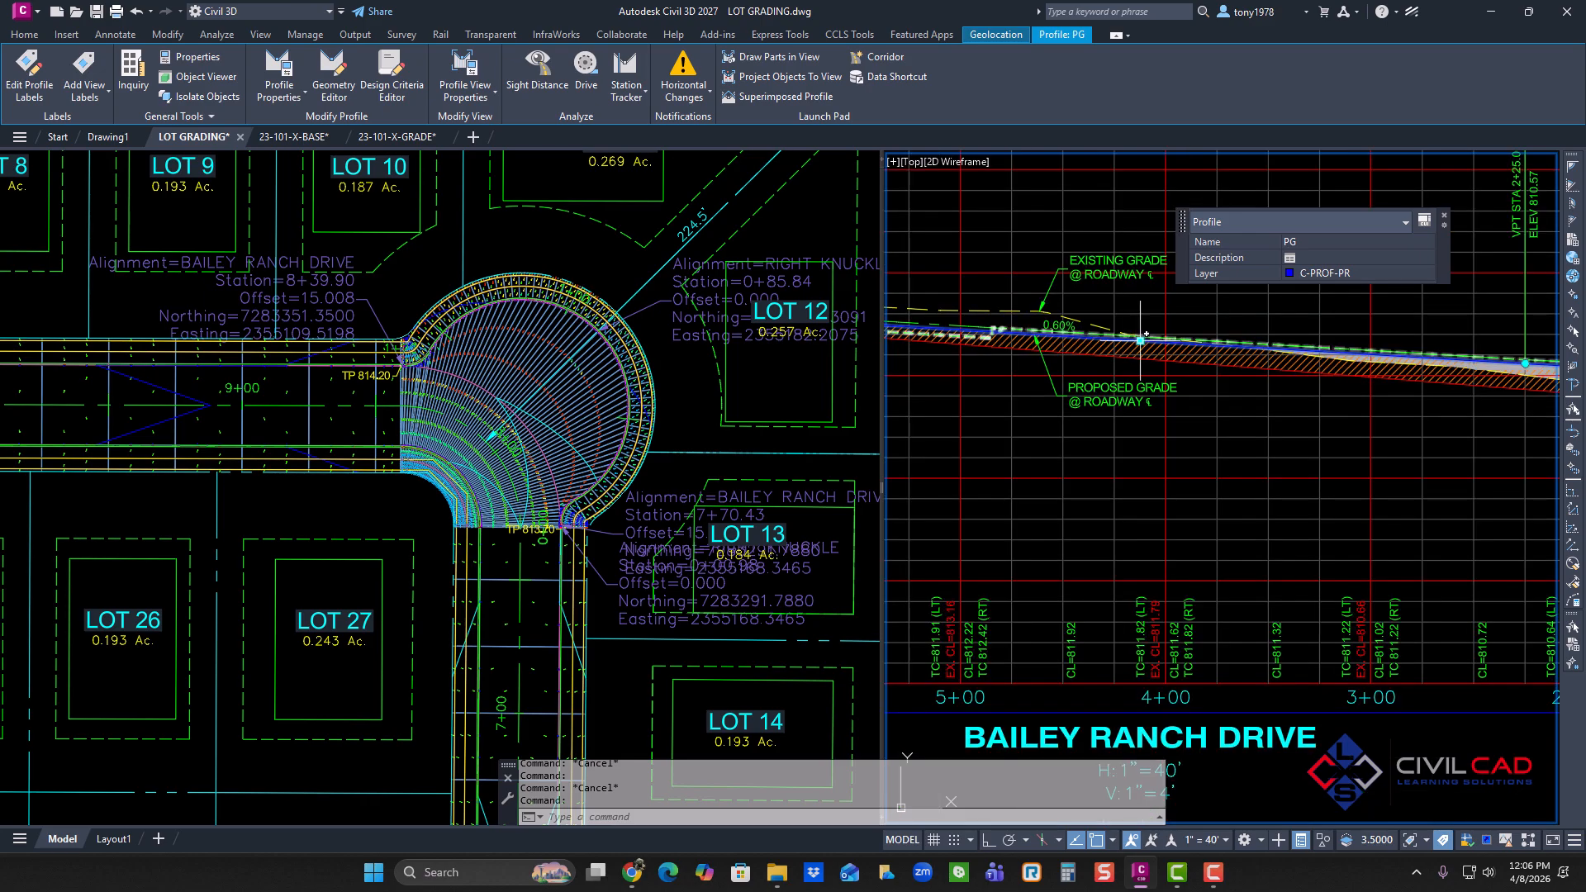
scroll(1131, 339, "up", 4)
left_click(1129, 339)
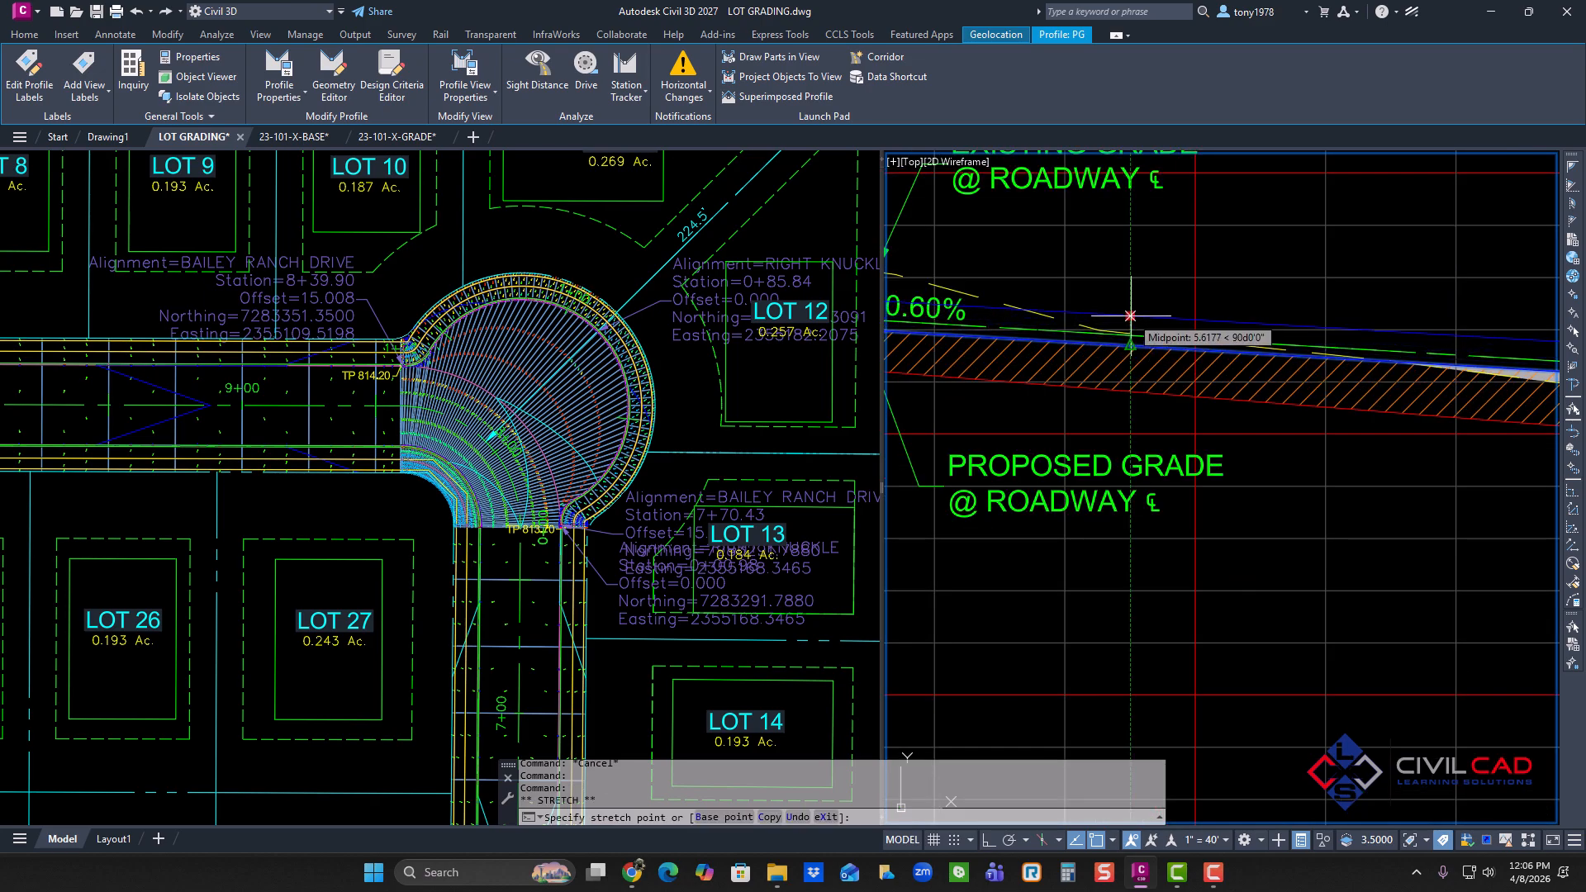
left_click(1130, 315)
scroll(1130, 330, "down", 6)
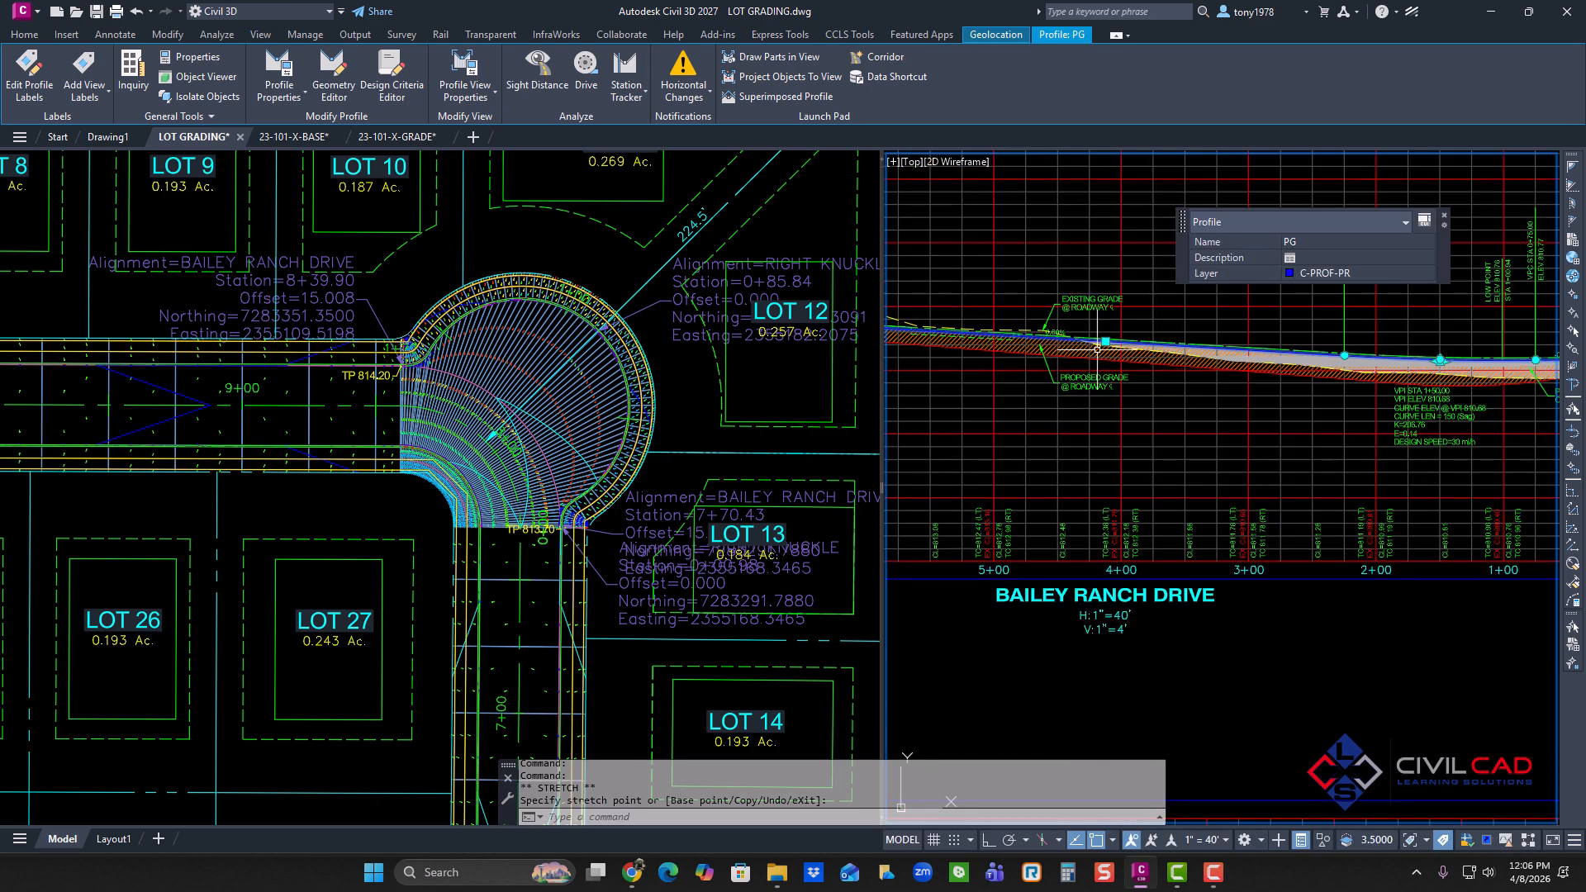
key("Escape")
Show the Toolspace and rebuild all corridors in the LOT GRADING drawing.
left_click(26, 35)
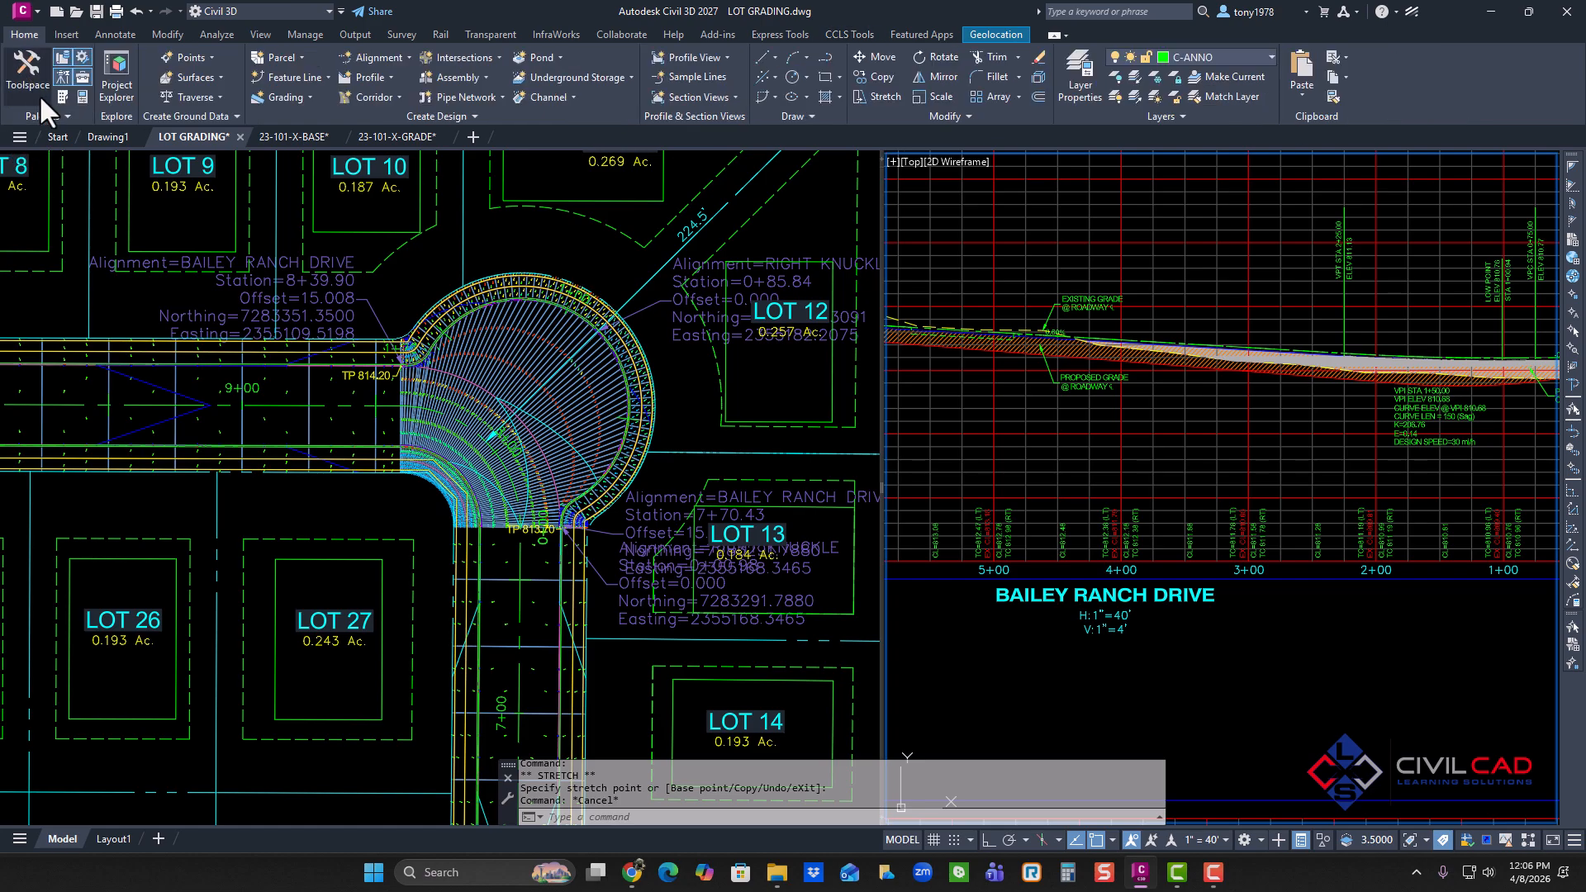
left_click(25, 75)
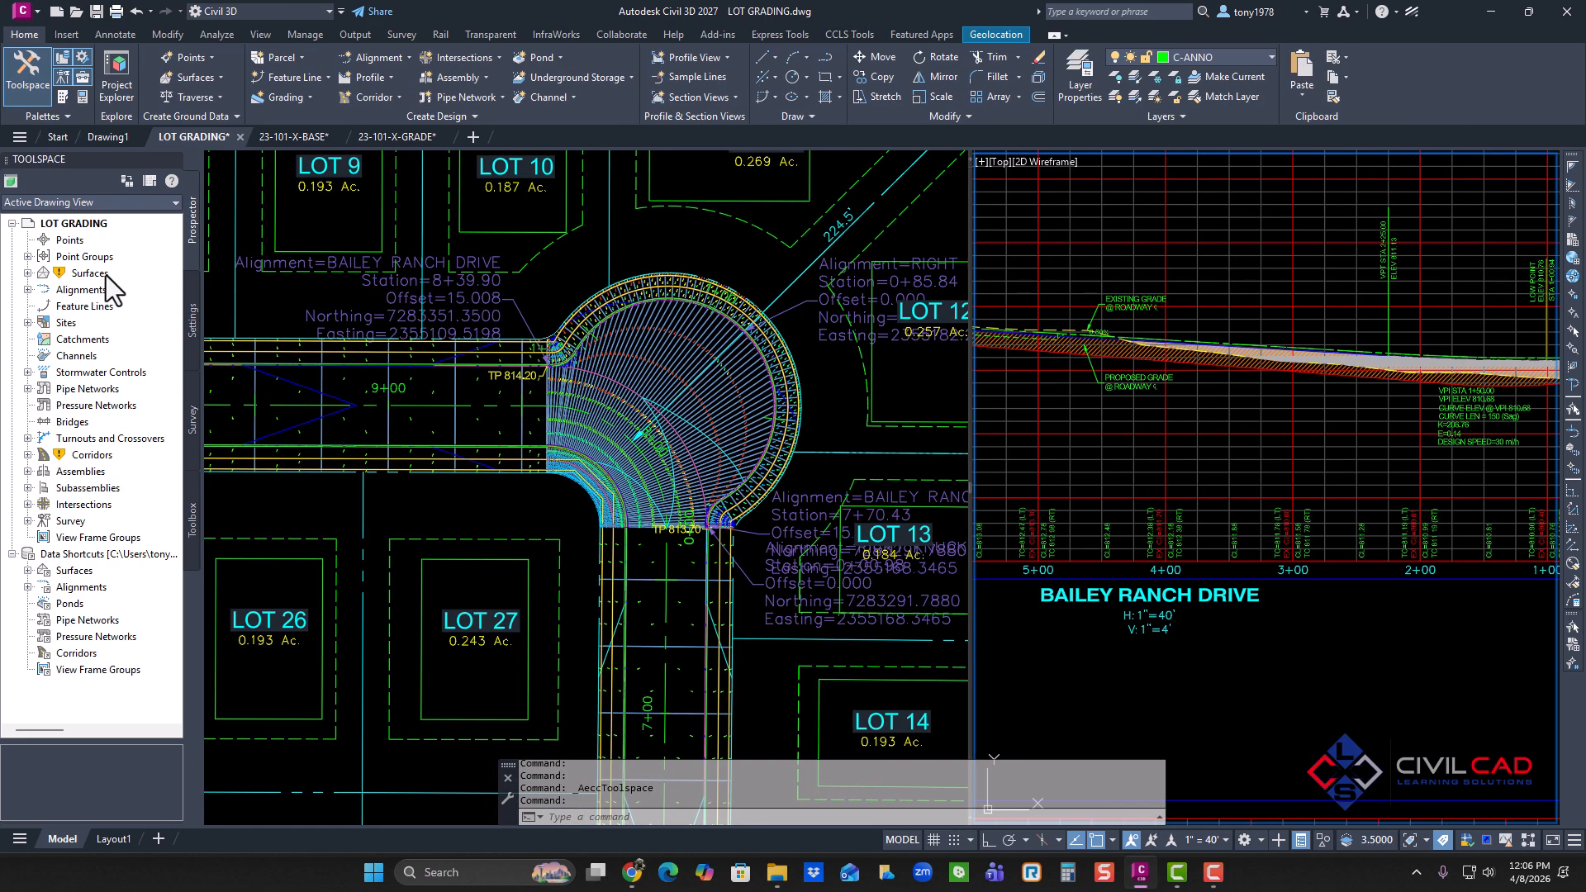
right_click(71, 455)
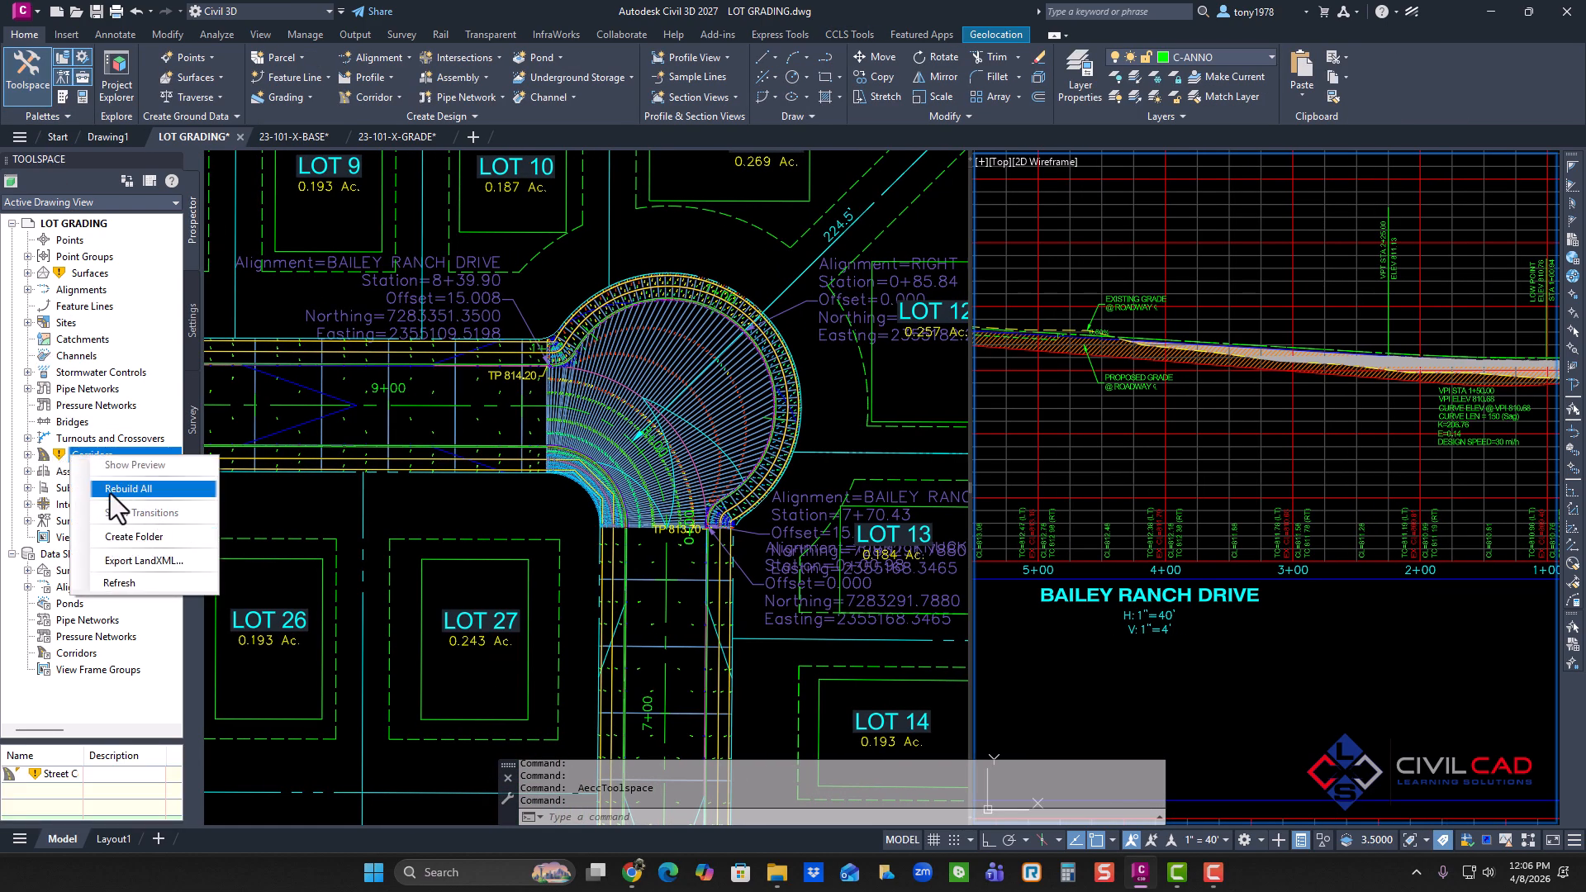
left_click(107, 489)
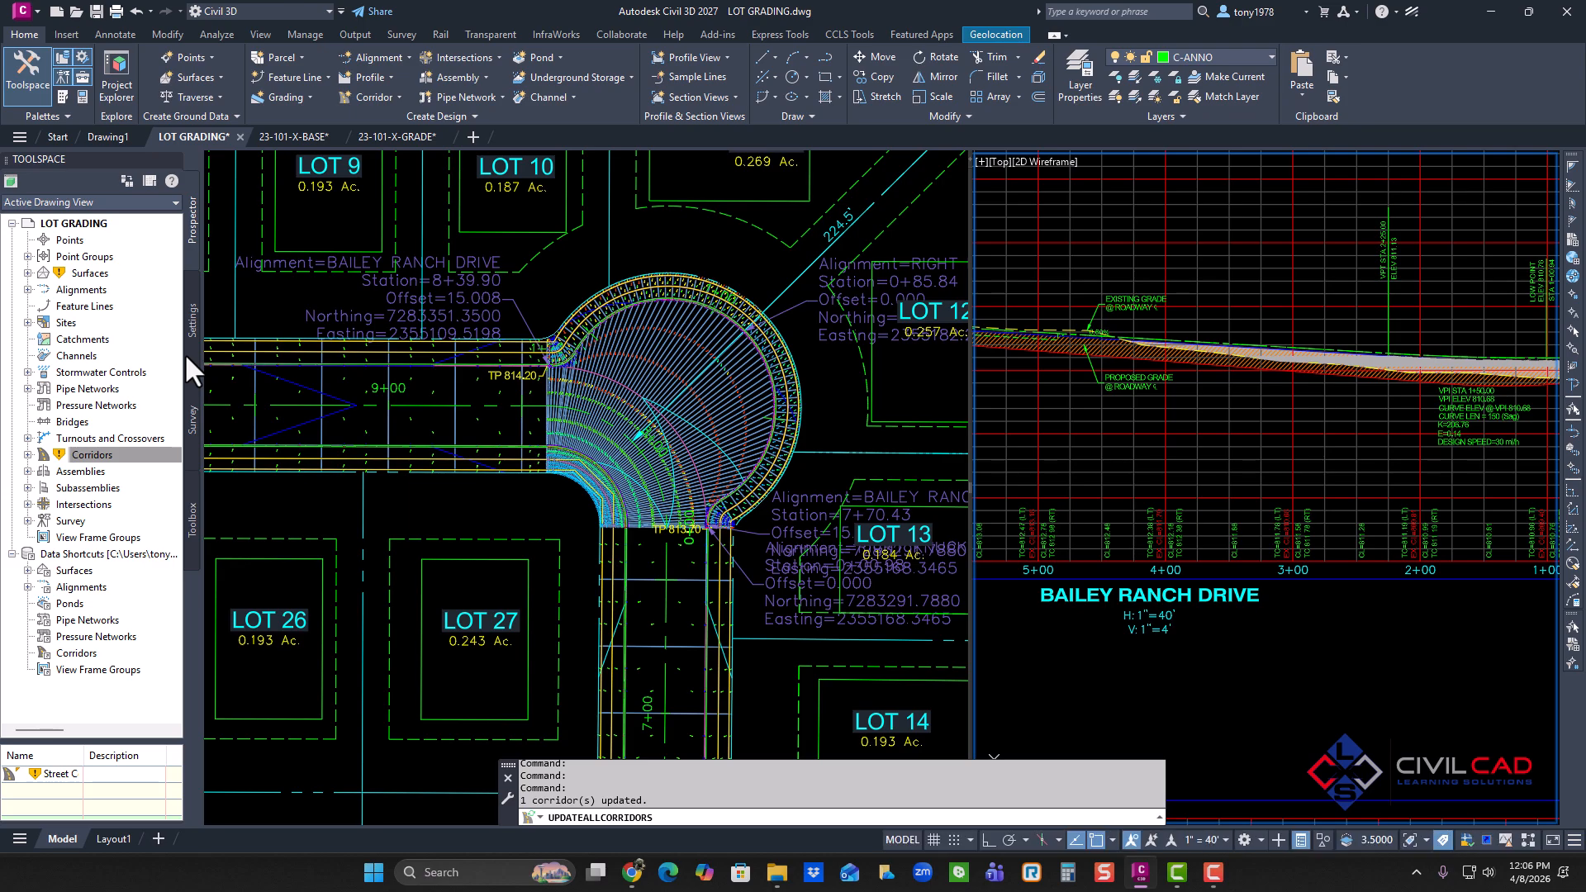
Rebuild the 19-500-PG surface.
left_click(29, 274)
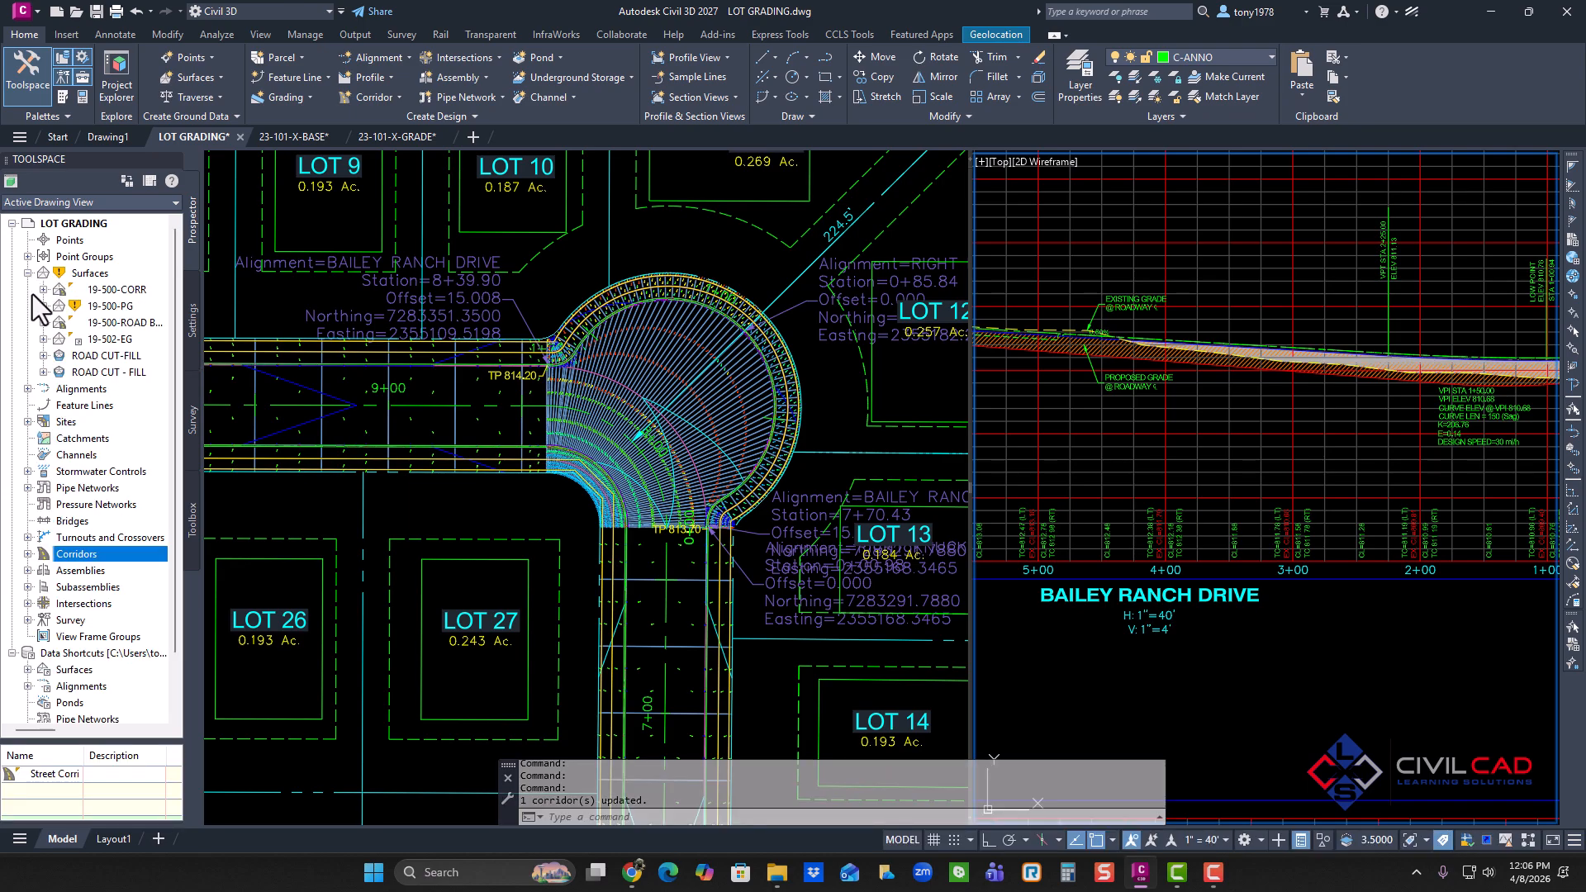
right_click(131, 307)
left_click(206, 378)
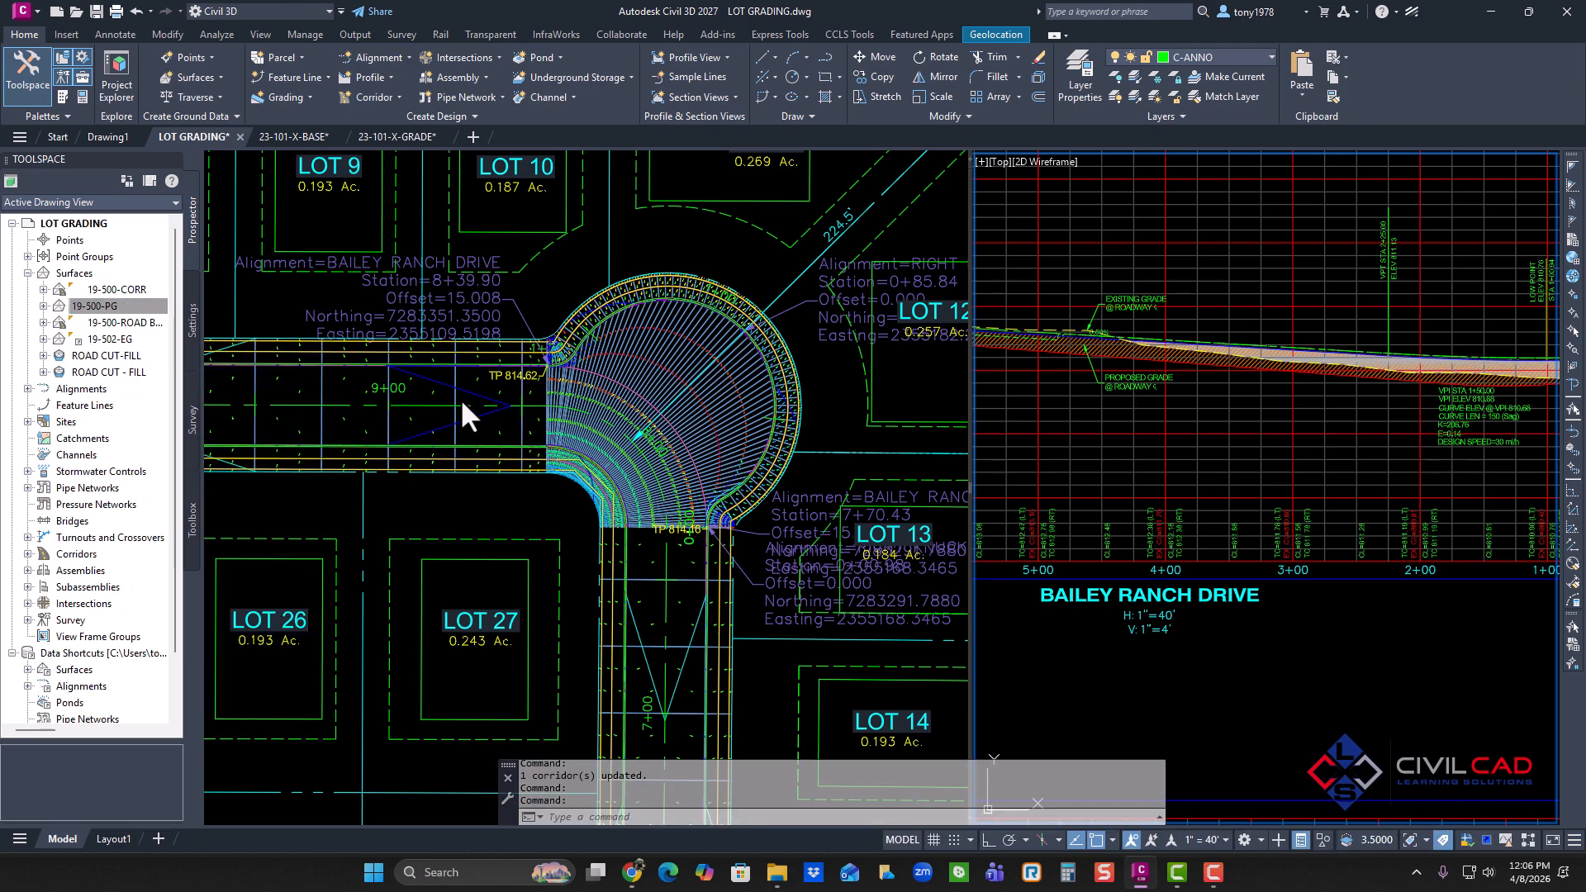
Check the updated TP labels at both knuckle ends against the end elevations in the KNUCKLE 1 profile view.
scroll(537, 384, "up", 3)
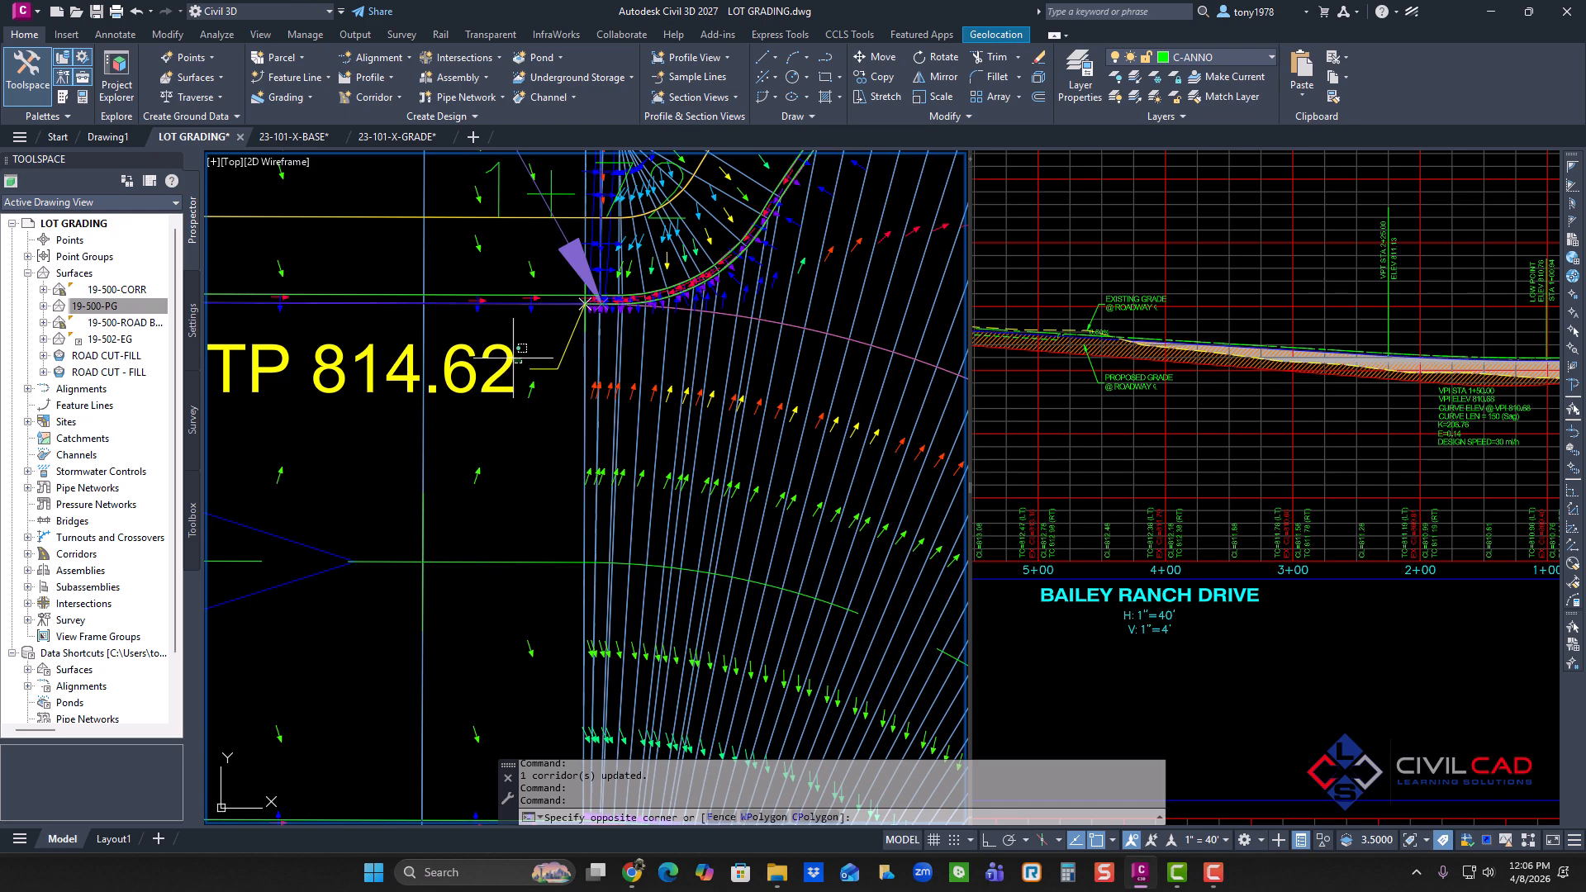
left_click(507, 357)
key("Escape")
key("Escape")
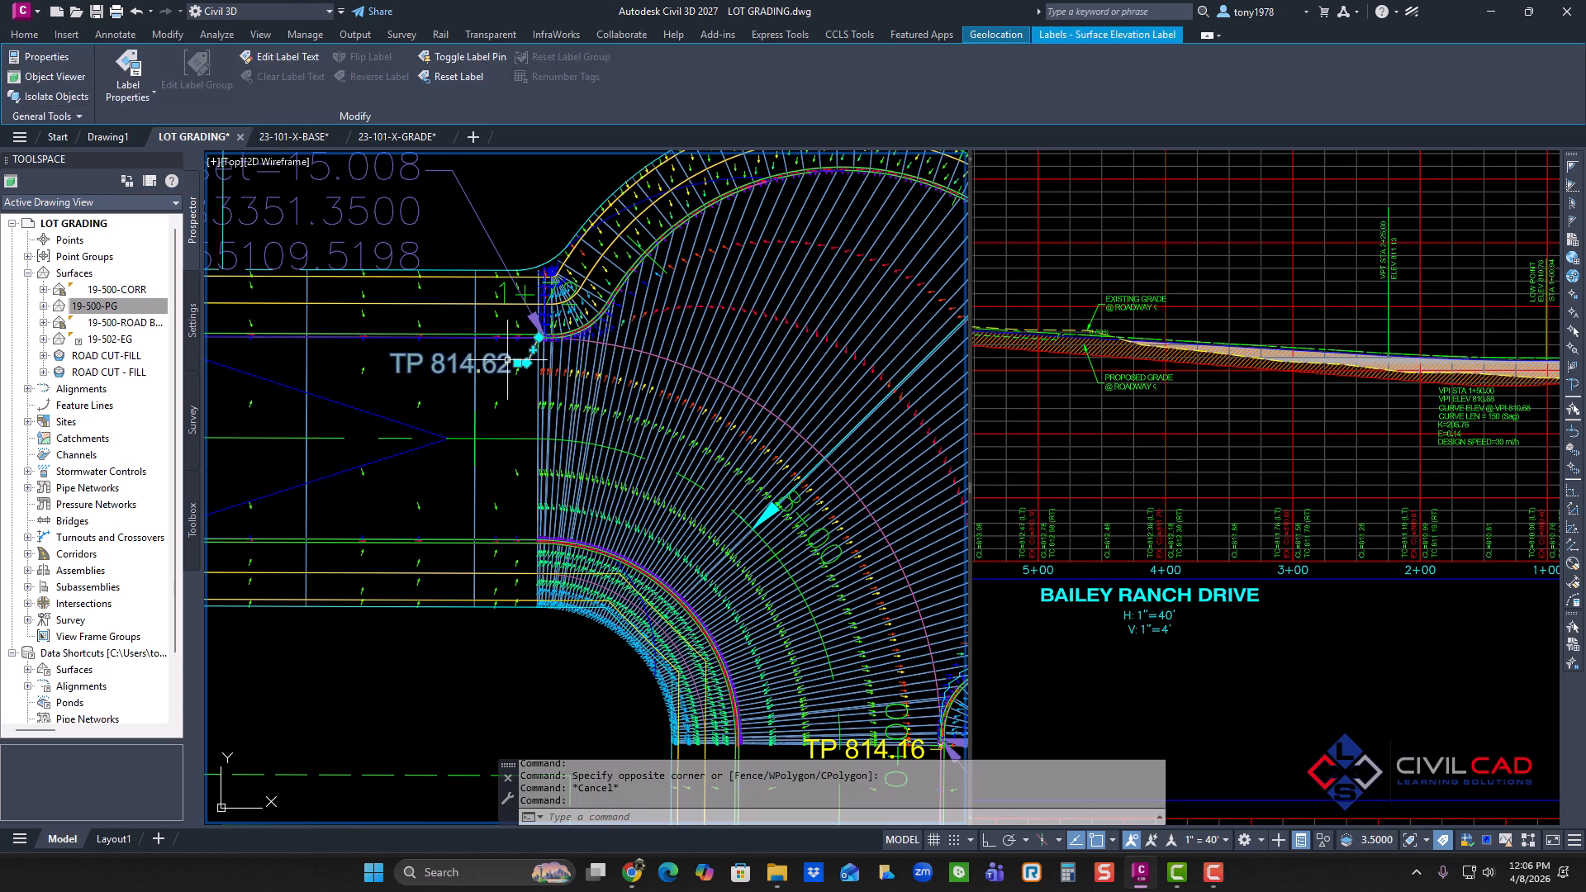
middle_click_drag(537, 409, 379, 321)
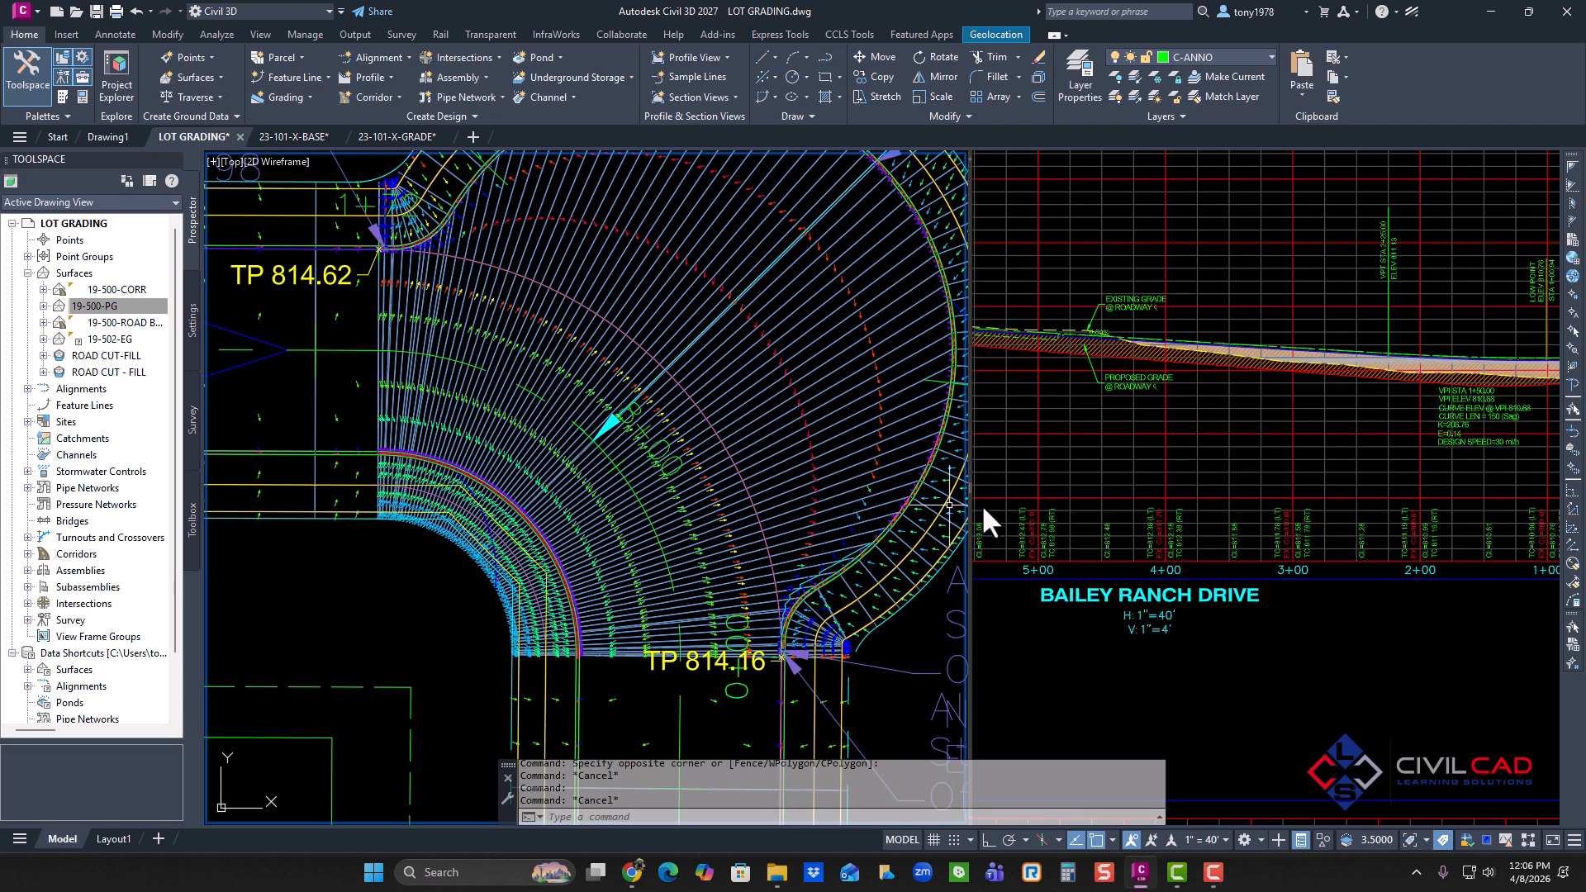
left_click(1102, 473)
scroll(1109, 470, "down", 4)
scroll(1231, 489, "down", 5)
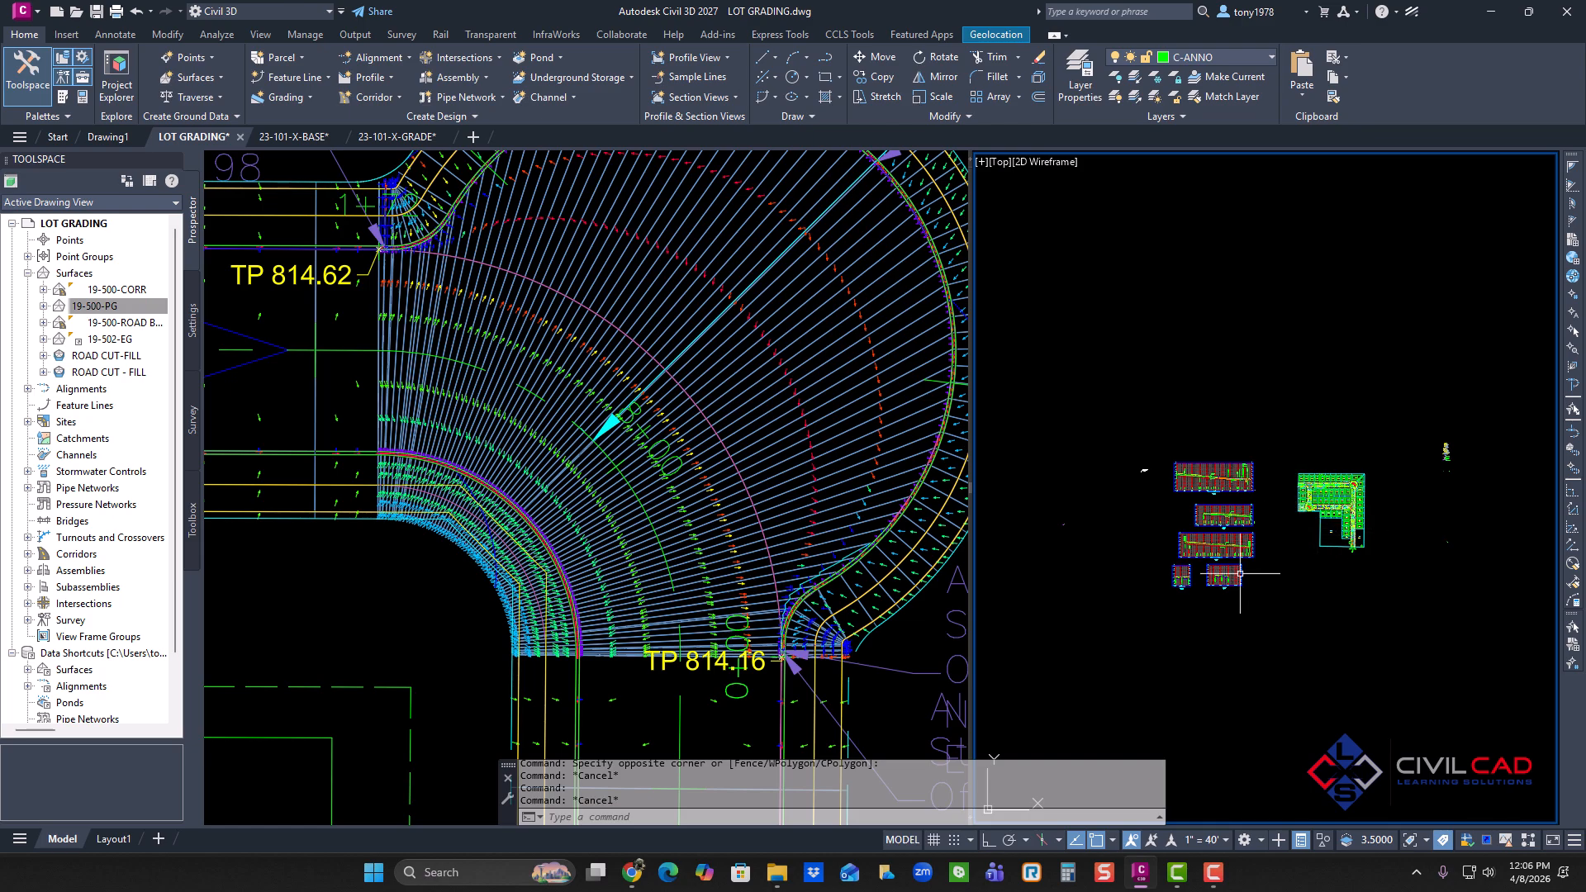
scroll(1240, 573, "up", 10)
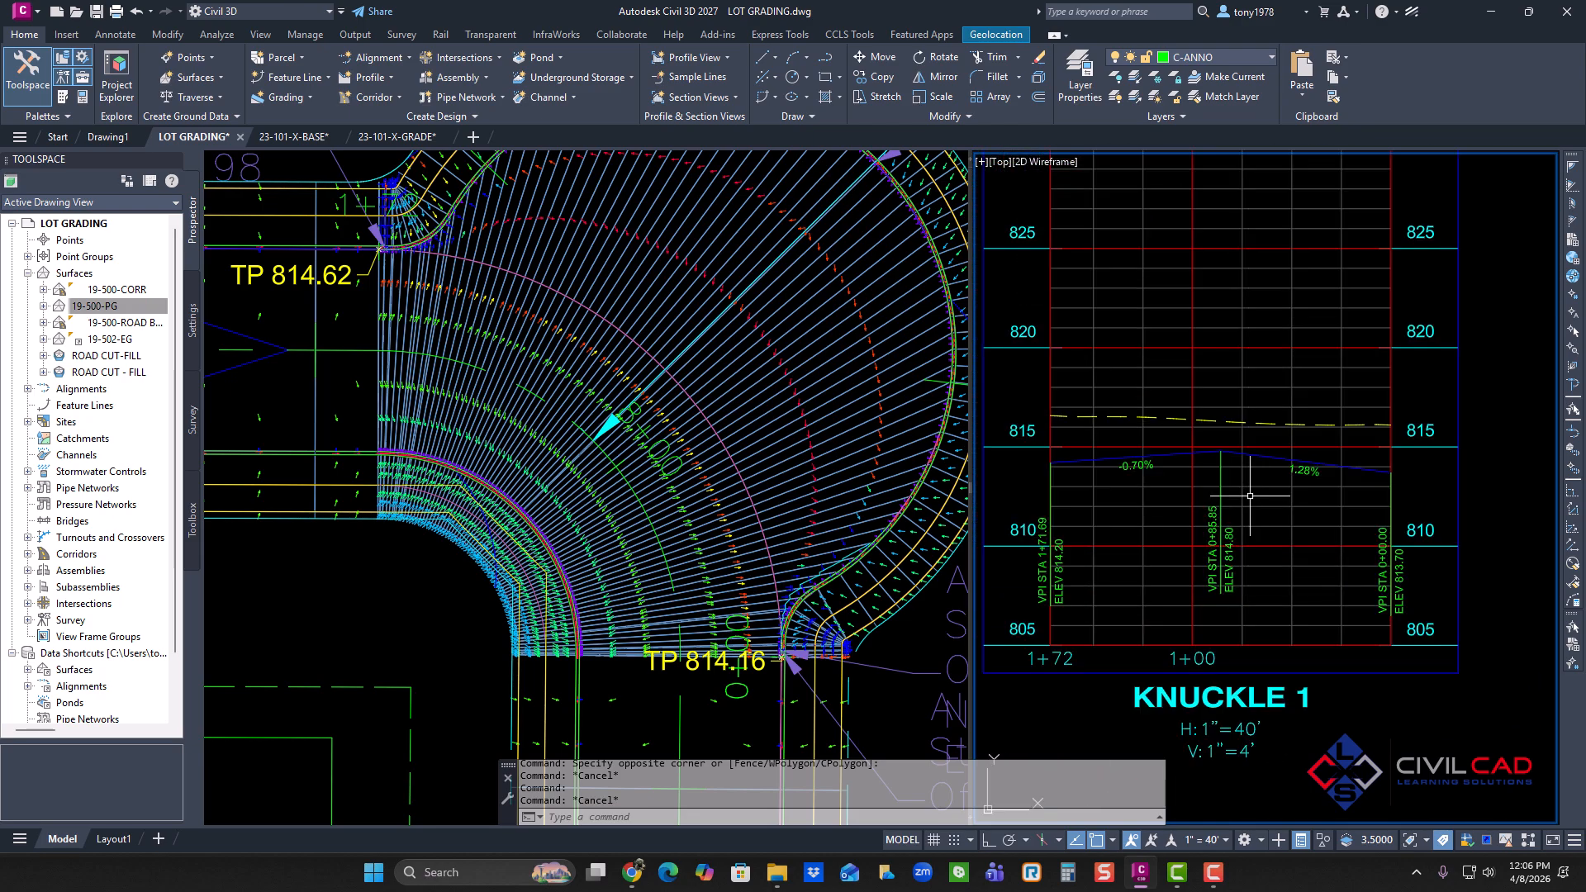
middle_click_drag(1250, 495, 1262, 473)
left_click(707, 420)
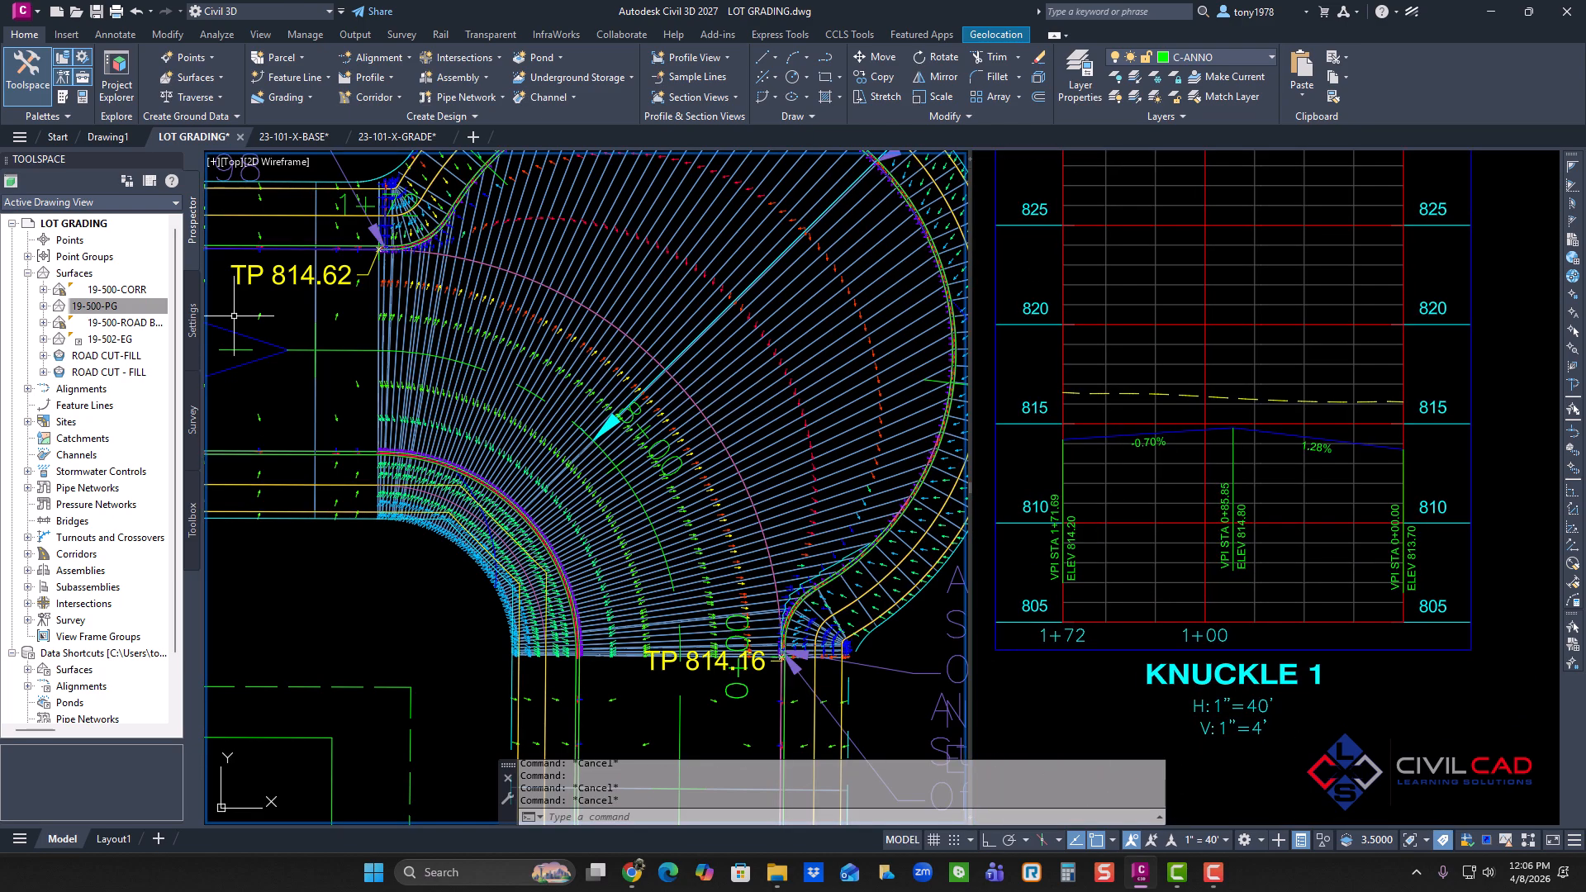
key("F10")
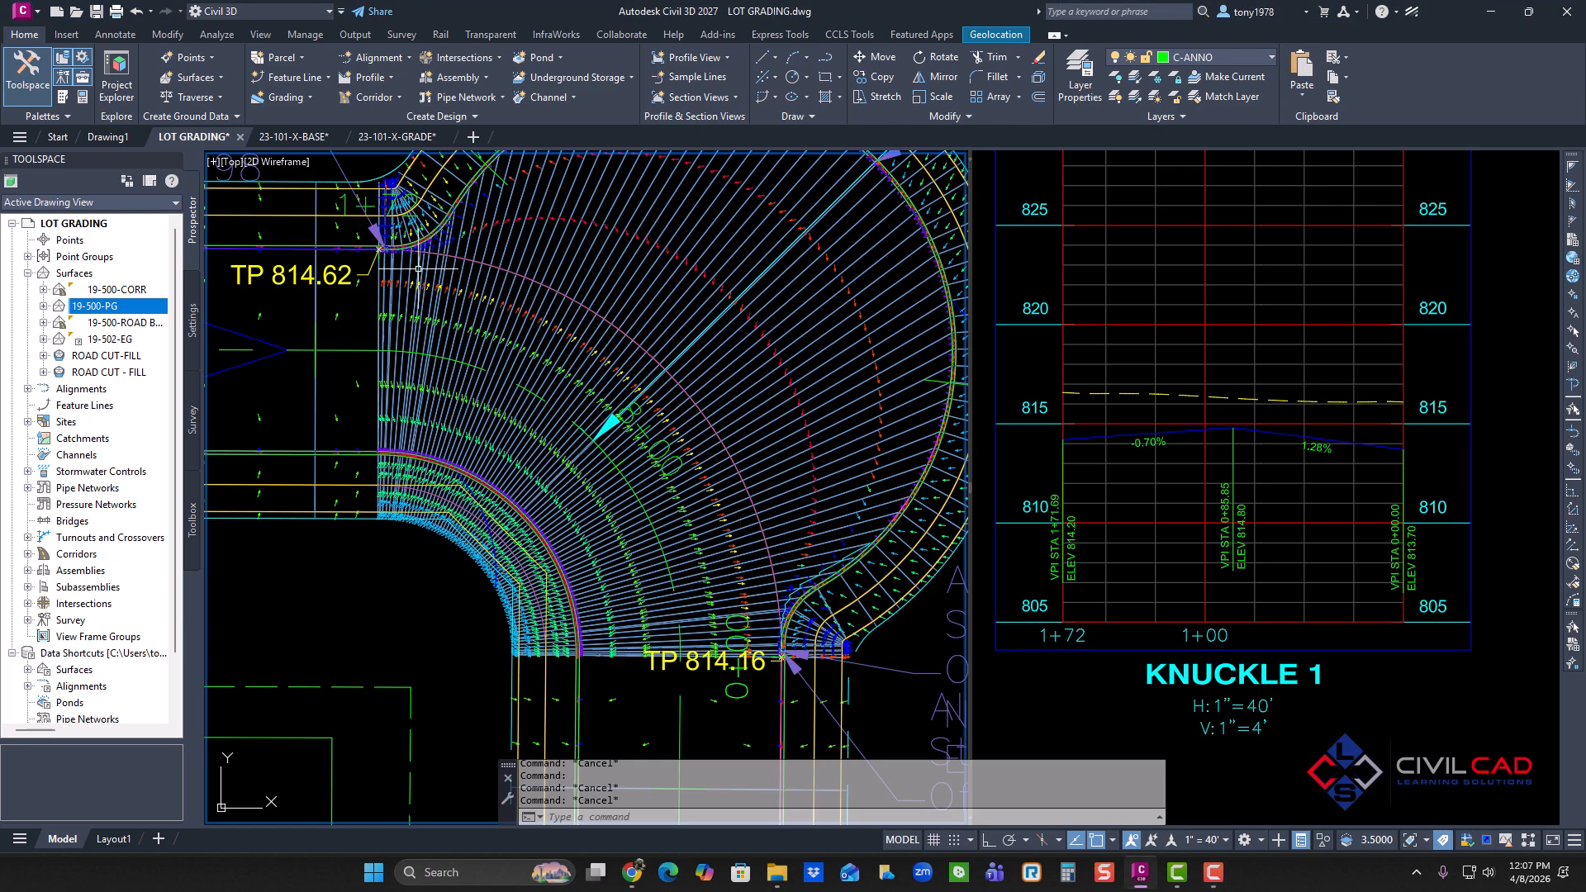
key("Escape")
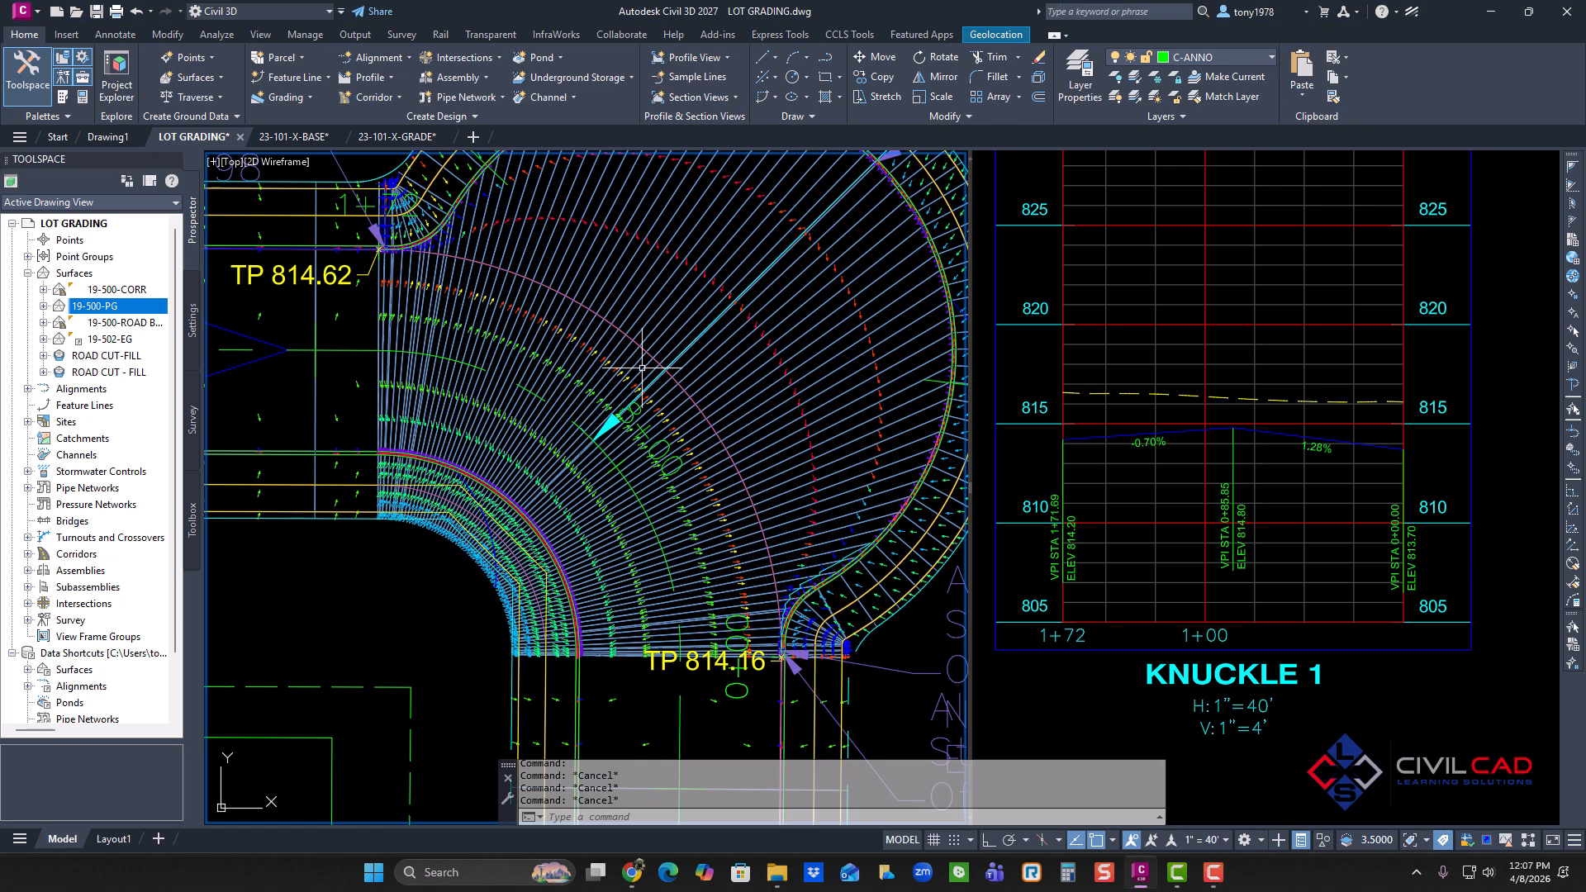
Extract the ETW feature line through the knuckle from Street Corridor as a dynamic feature line, leaving out ETW_SubBase.
left_click(606, 320)
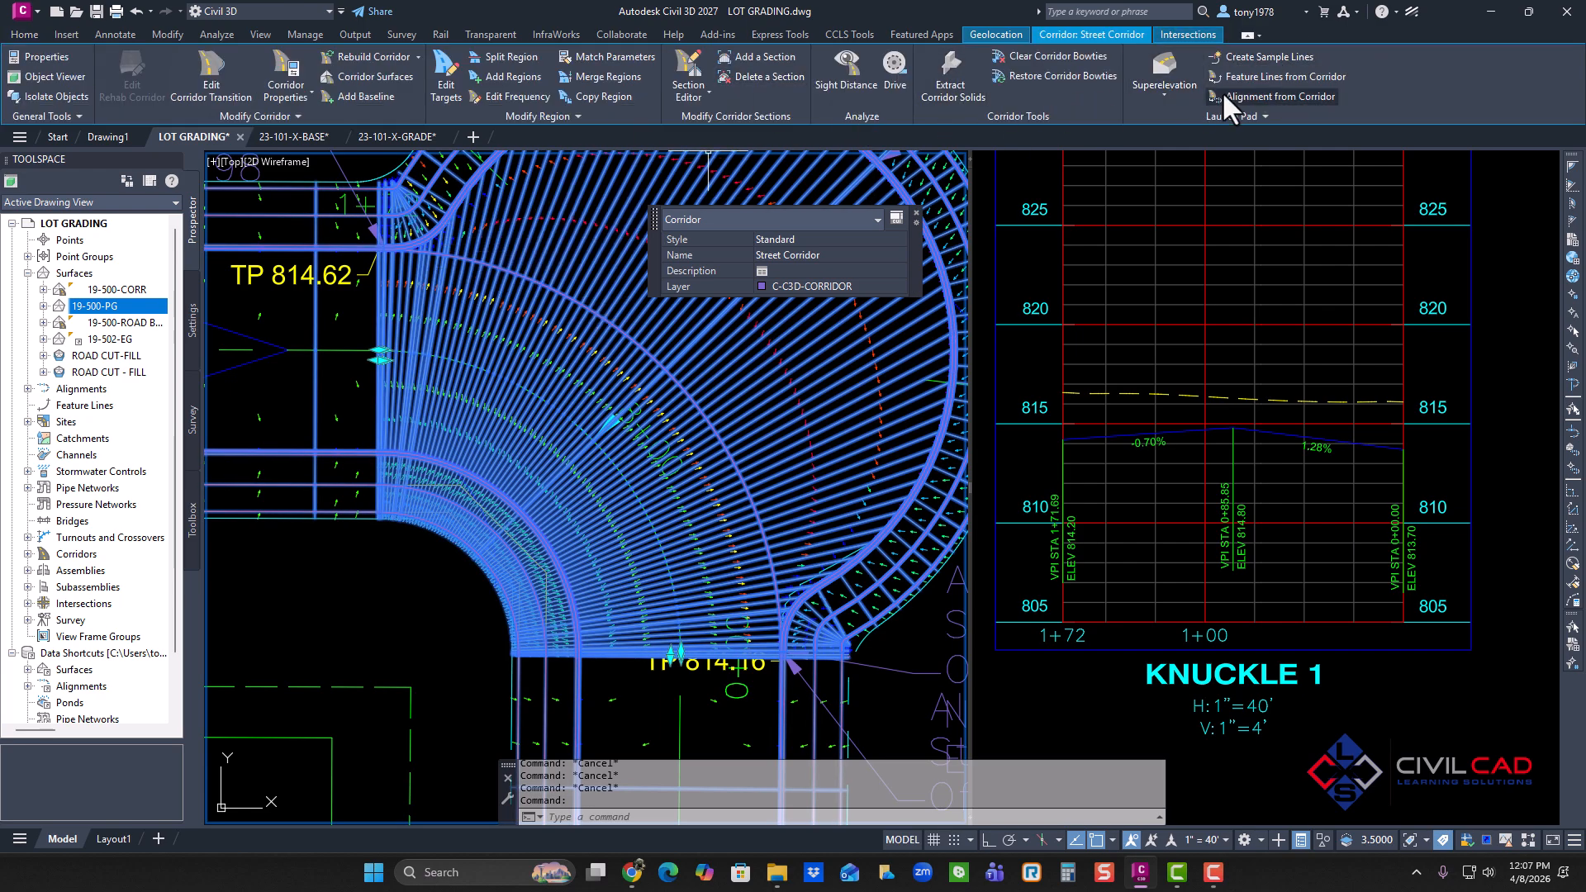
left_click(1259, 76)
scroll(613, 326, "up", 6)
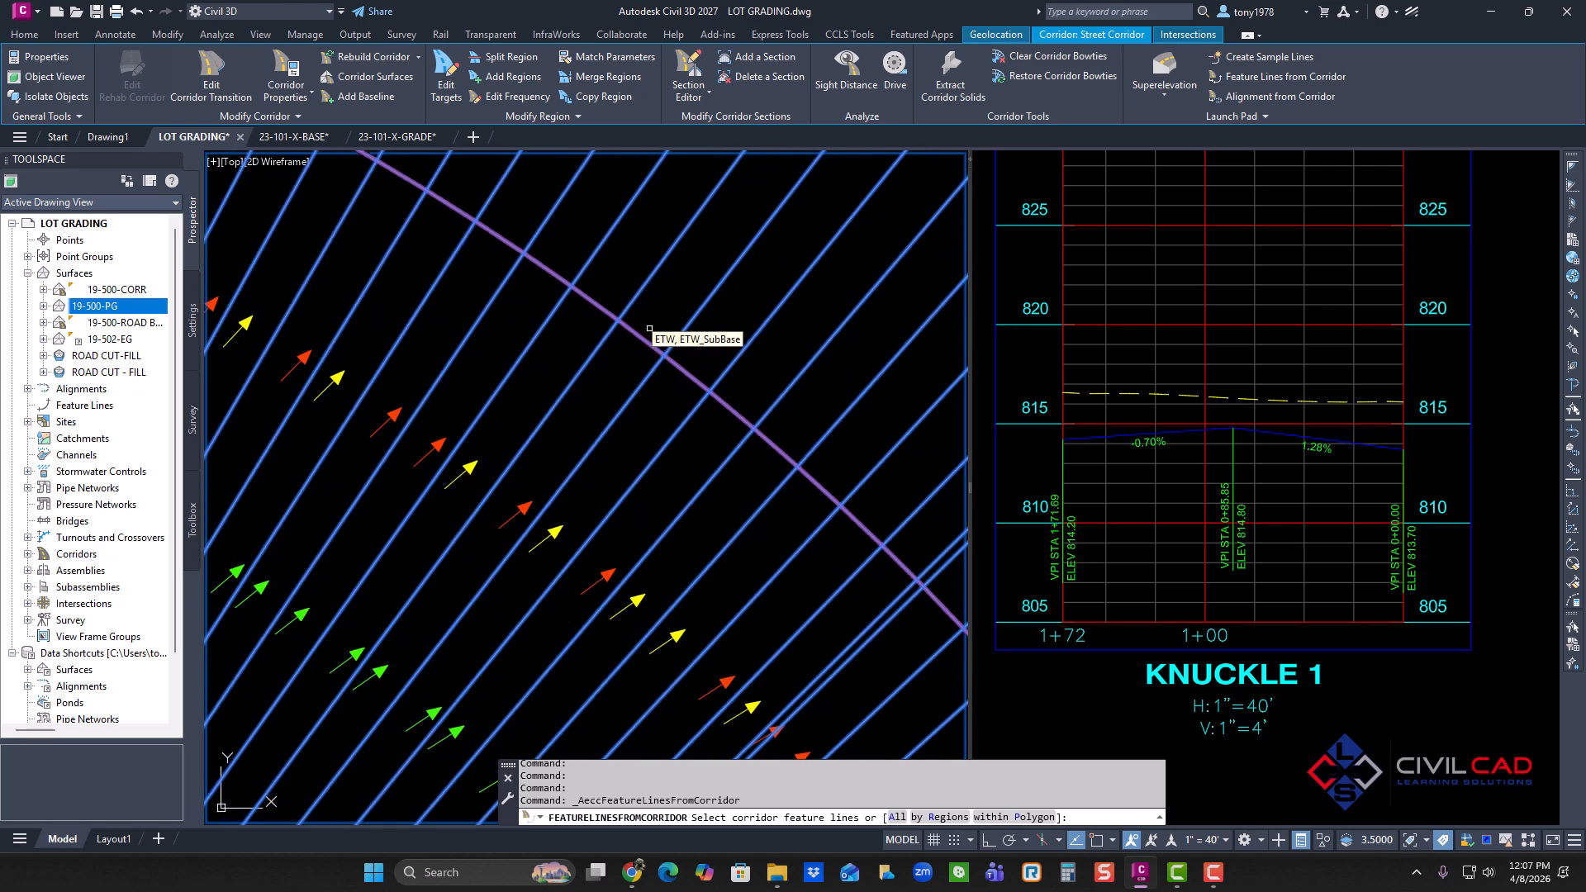
left_click(637, 335)
right_click(648, 337)
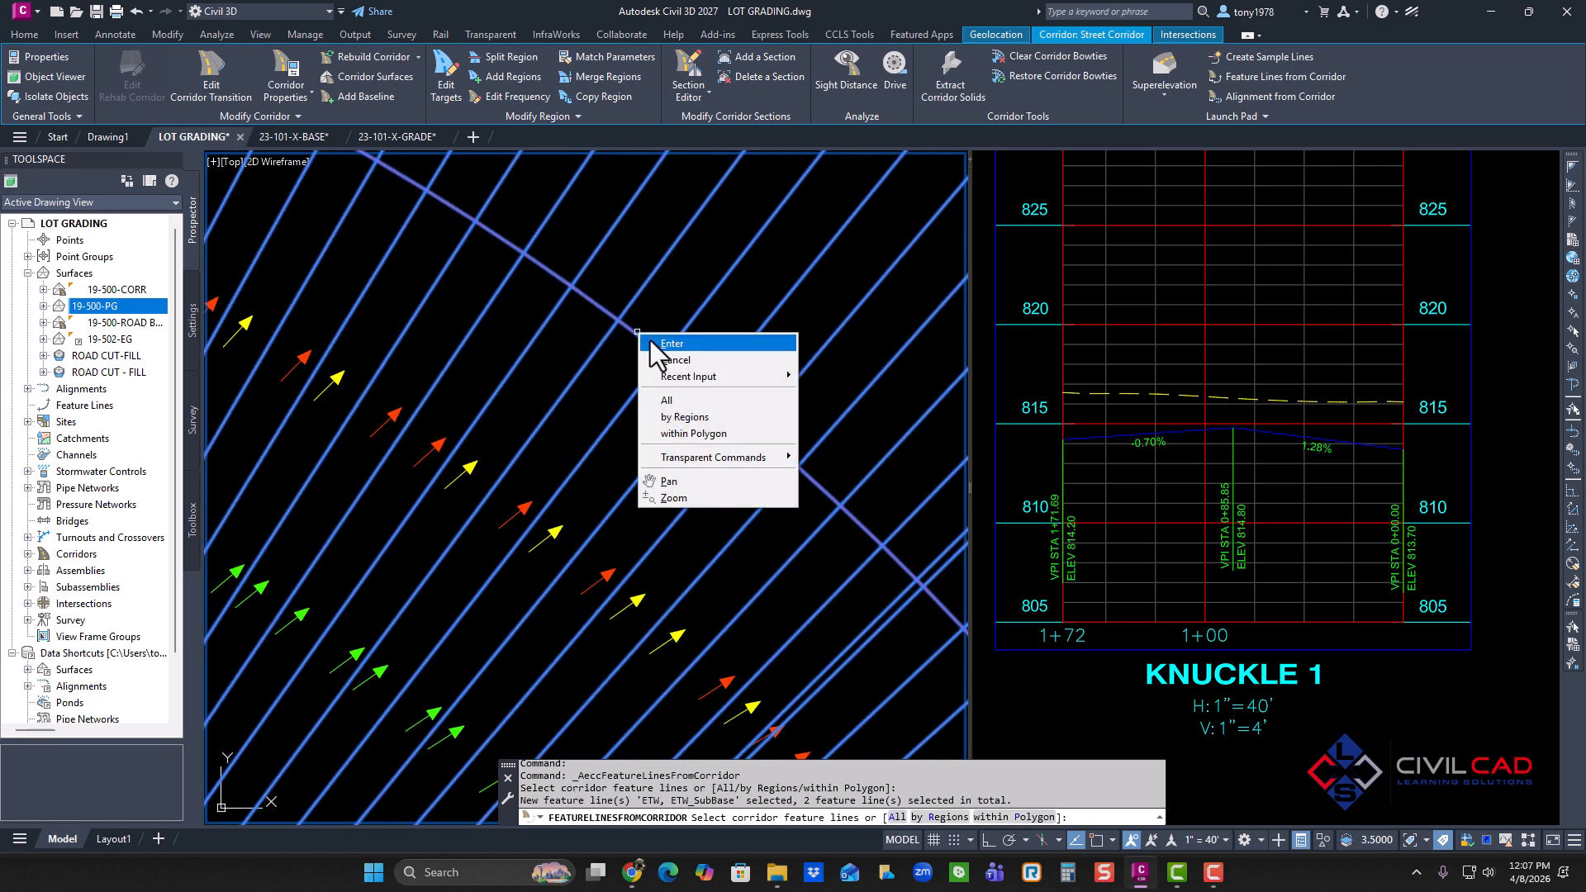
left_click(661, 345)
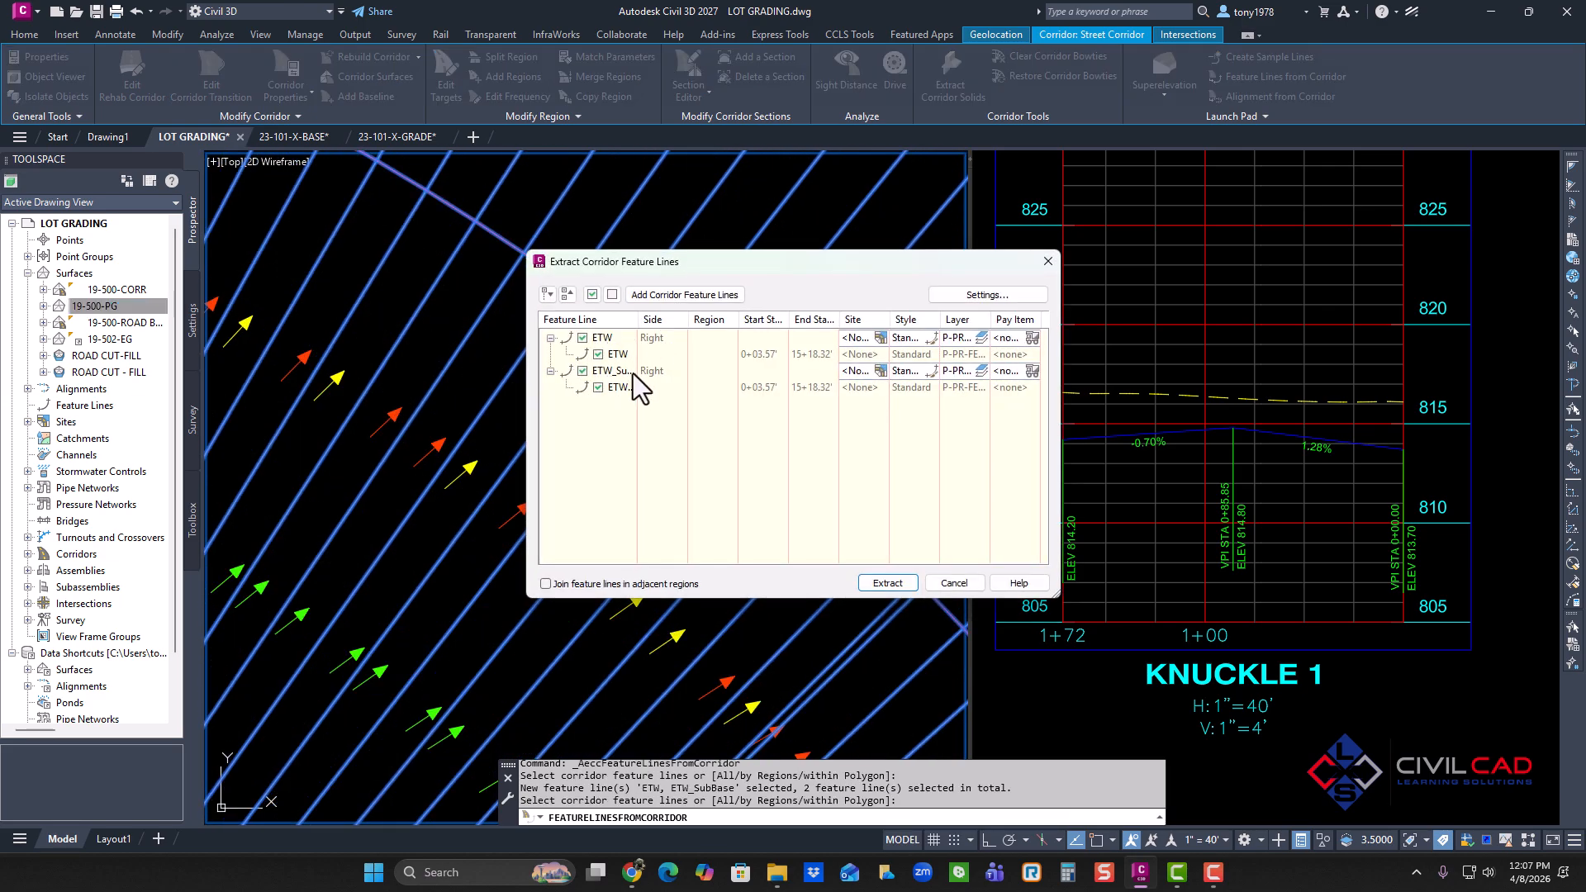
left_click_drag(637, 324, 690, 323)
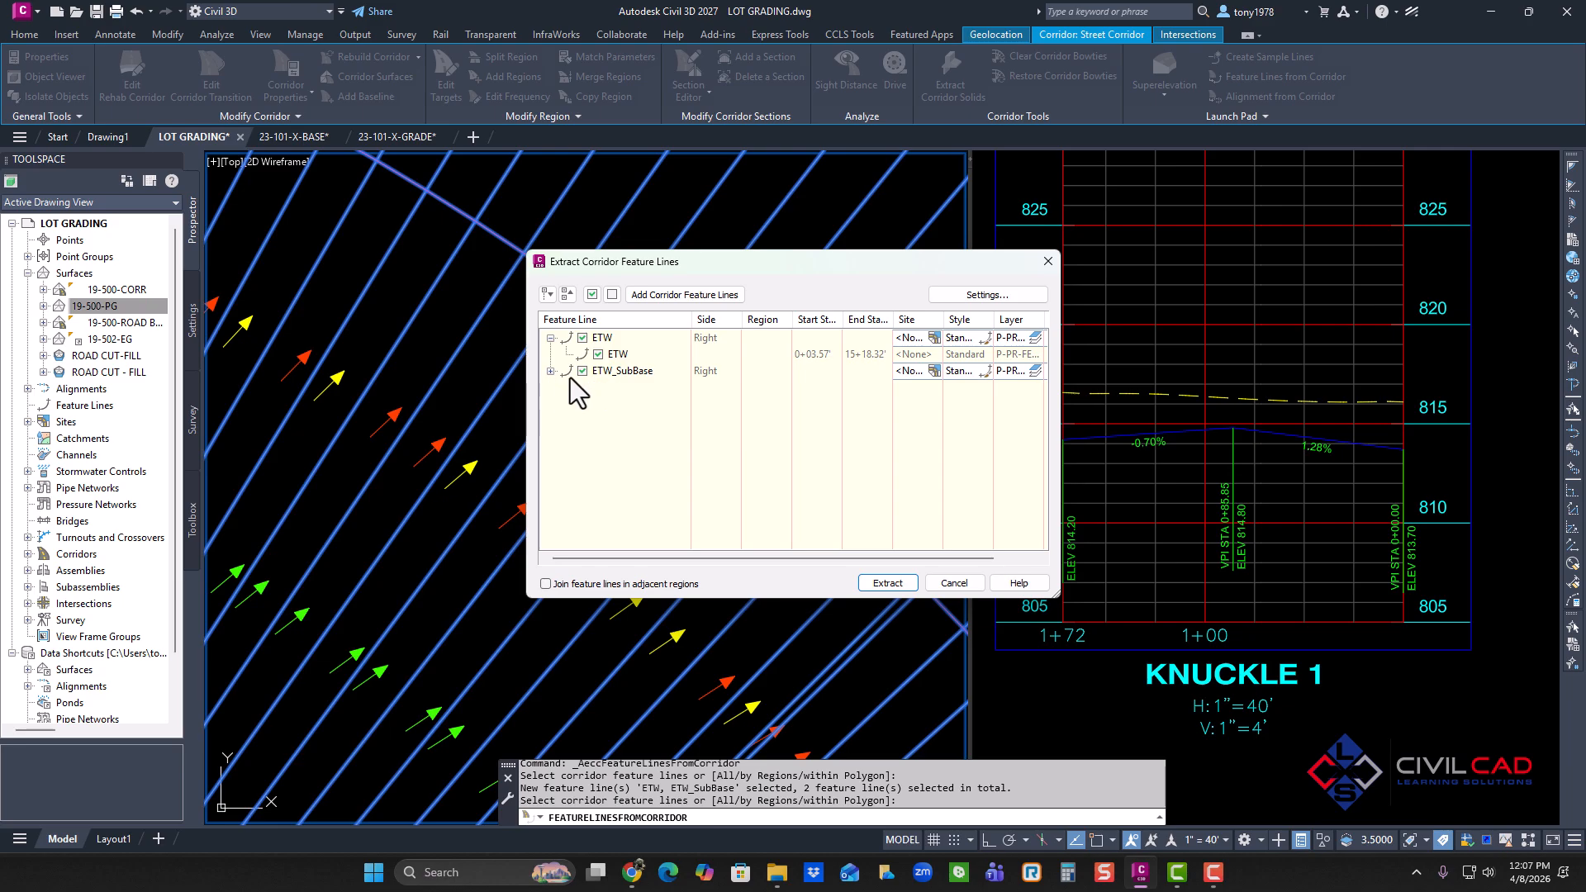
double_click(578, 372)
left_click(887, 584)
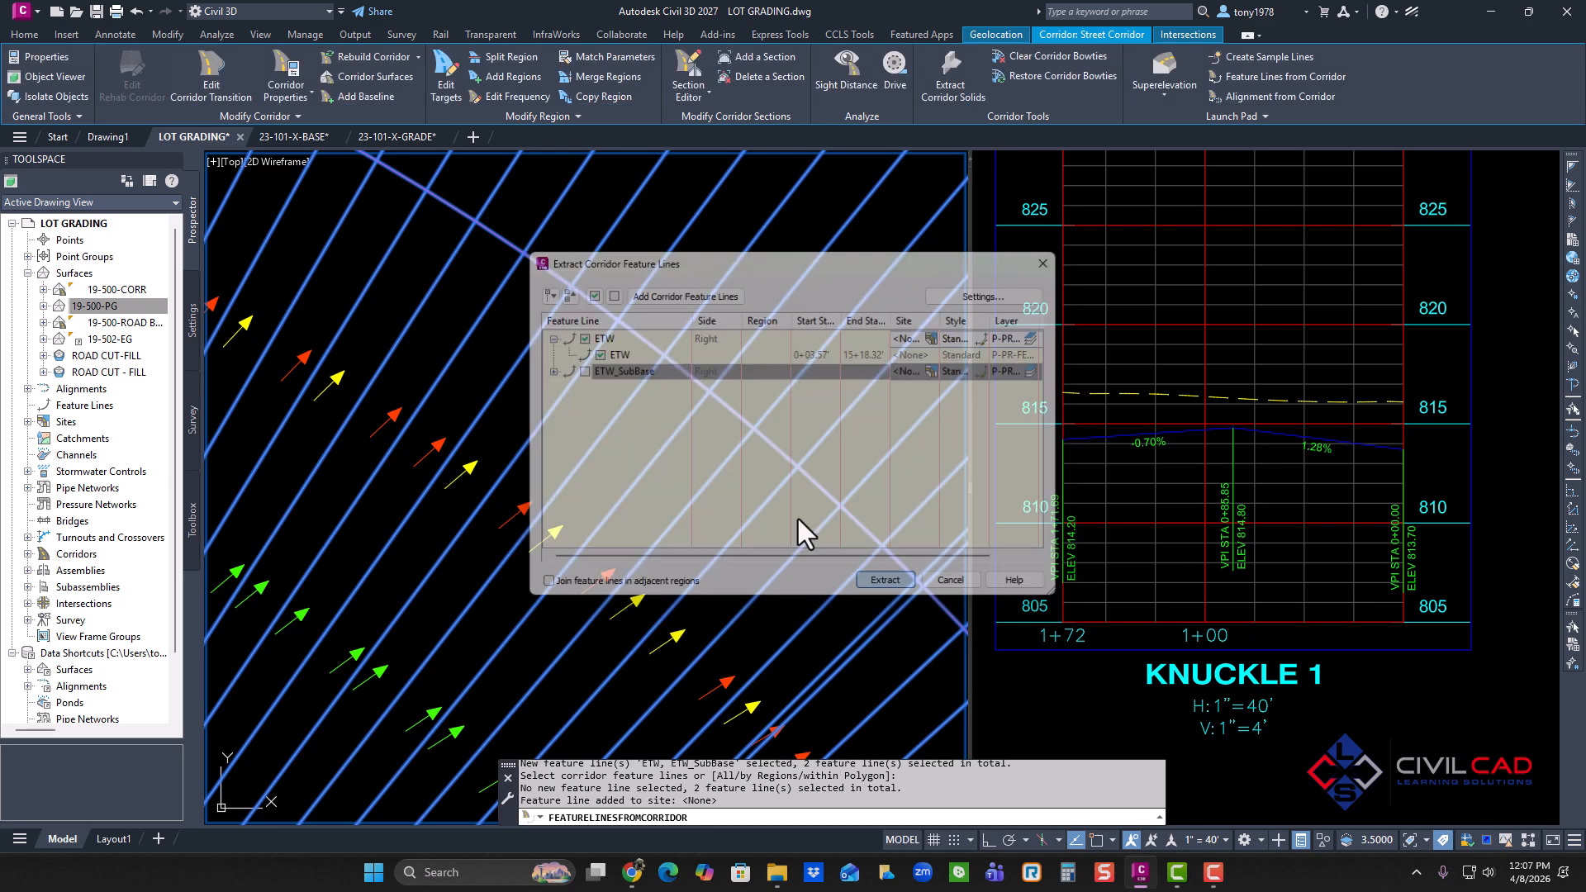
key("Escape")
Inspect the extracted ETW feature line around the knuckle and where it meets the TP labels at both ends.
scroll(692, 378, "down", 6)
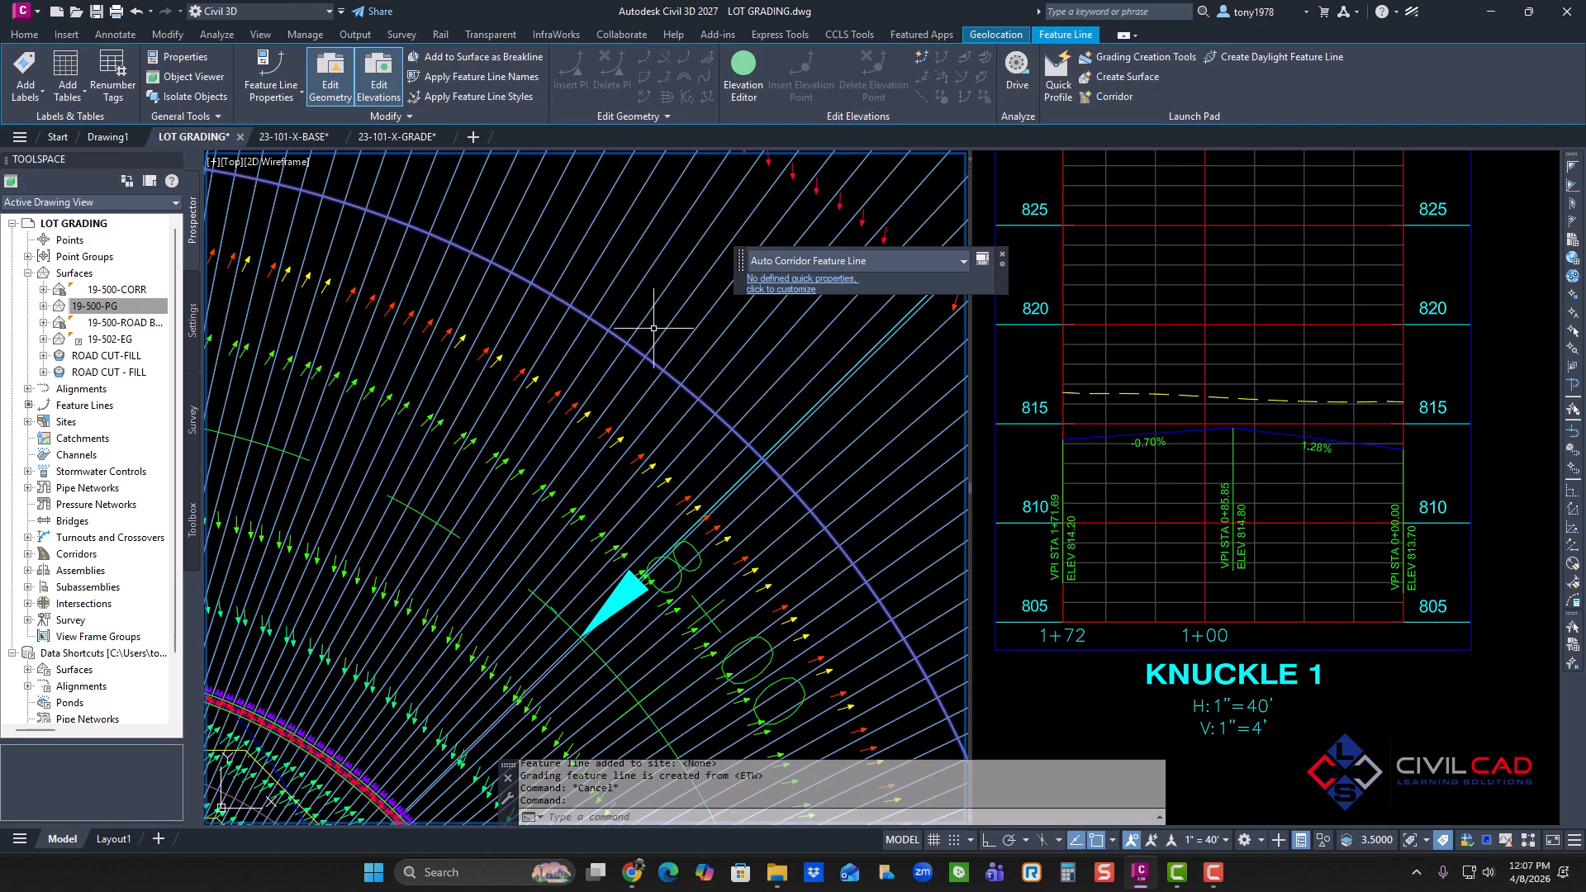
mouse_move(654, 400)
middle_mouse_down()
mouse_move(513, 355)
mouse_move(532, 371)
middle_mouse_up()
key("Escape")
key("Escape")
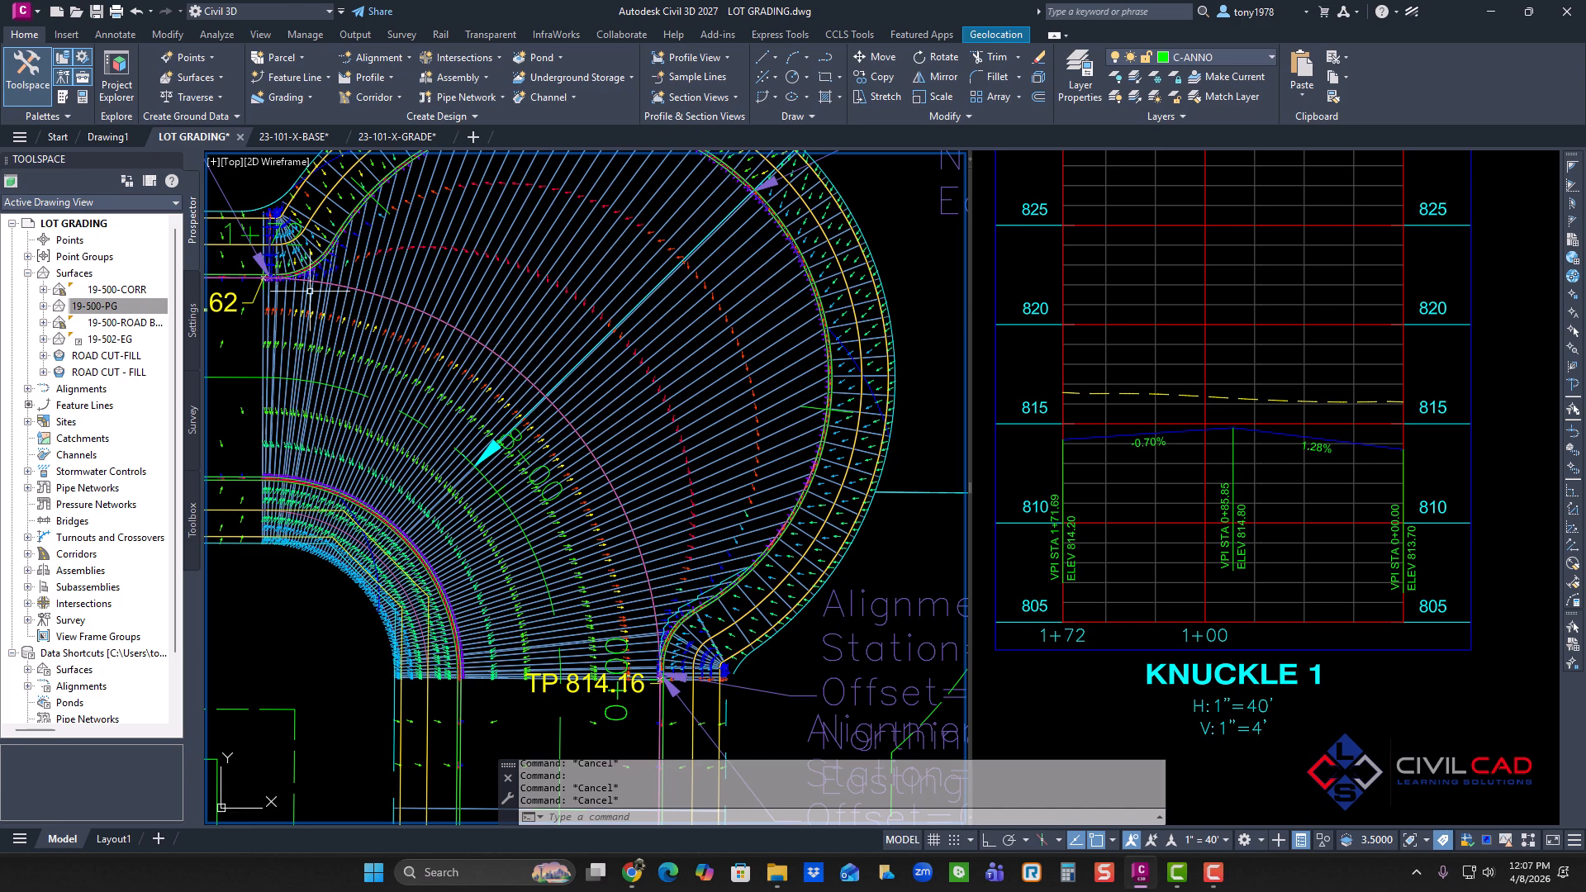
scroll(403, 299, "down", 3)
middle_click_drag(382, 280, 449, 337)
middle_click_drag(659, 512, 688, 517)
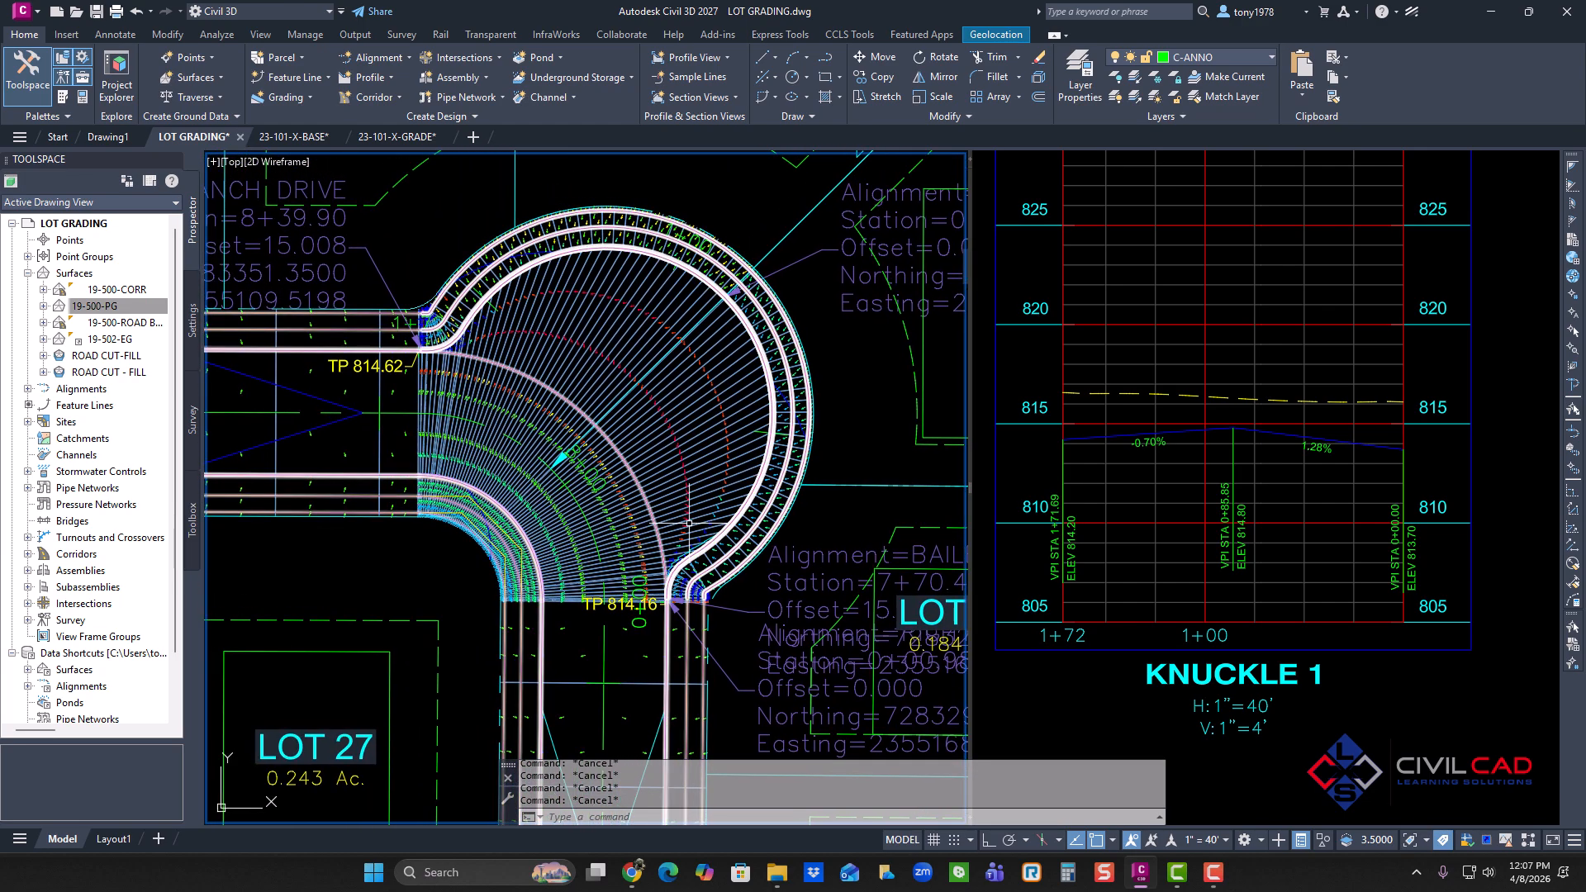
key("Escape")
Link the proposed profile in the KNUCKLE 1 view to the extracted ETW feature line with the Corridor Profile tool.
left_click(850, 35)
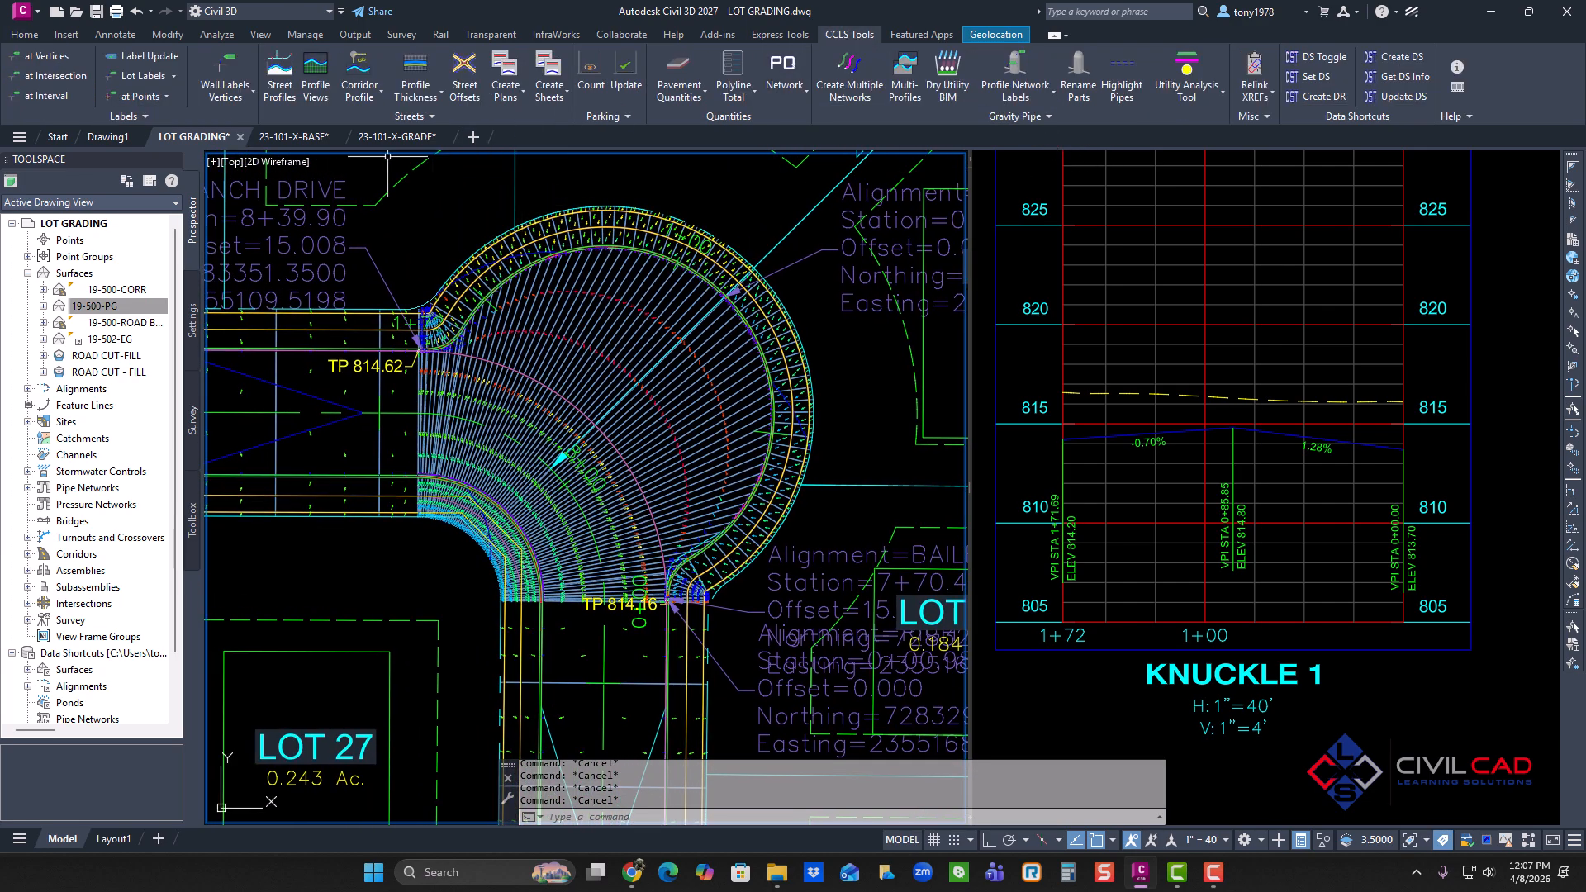
left_click(361, 76)
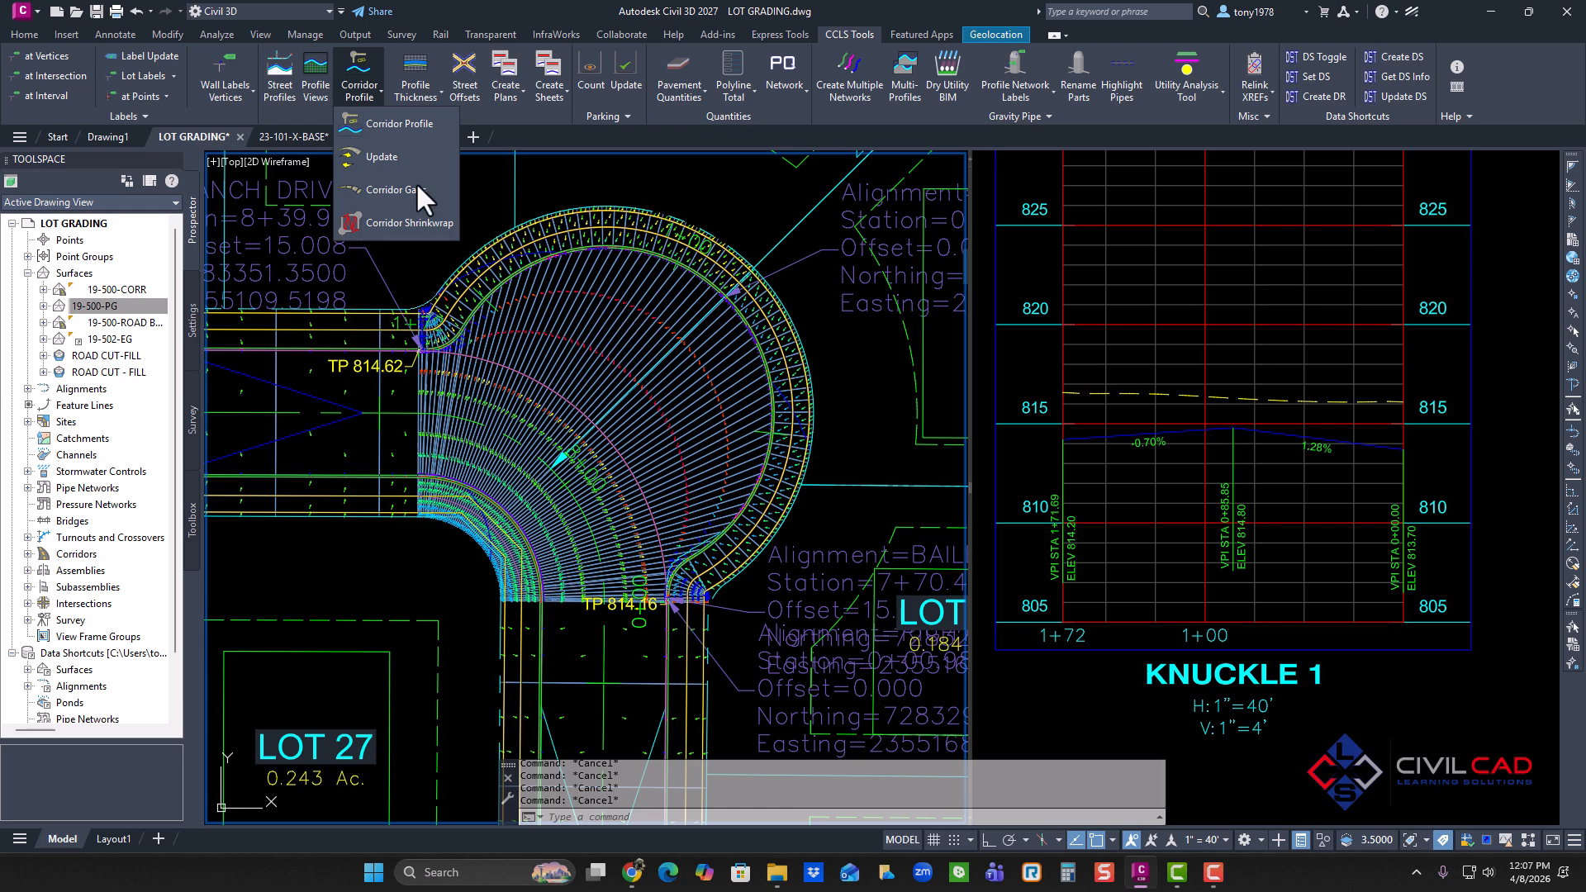
left_click(389, 123)
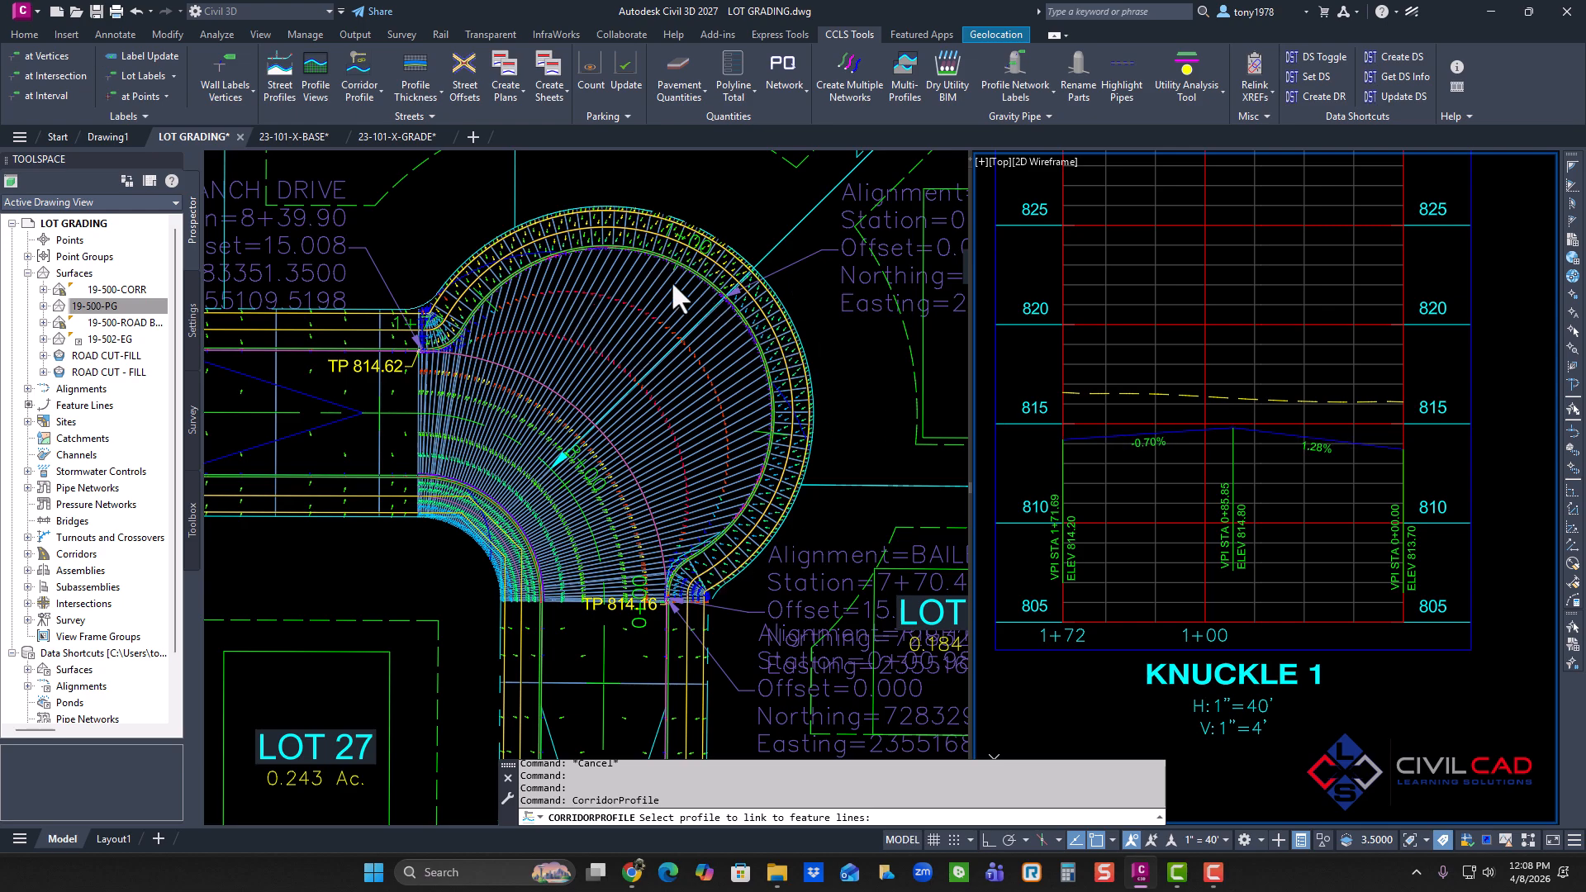
scroll(1072, 524, "up", 4)
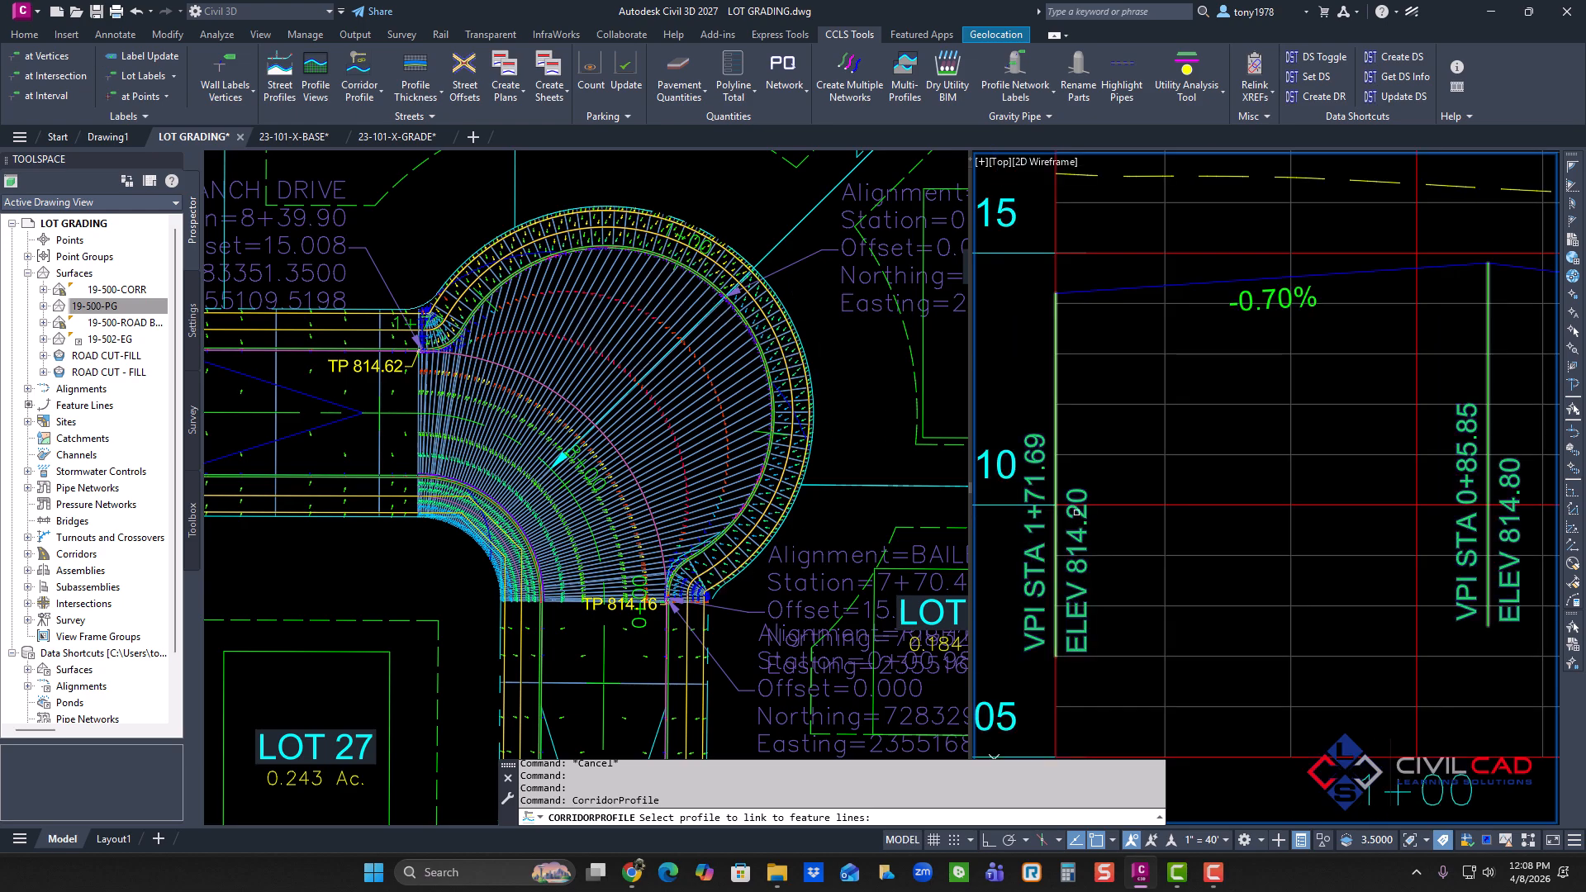
scroll(1076, 512, "down", 4)
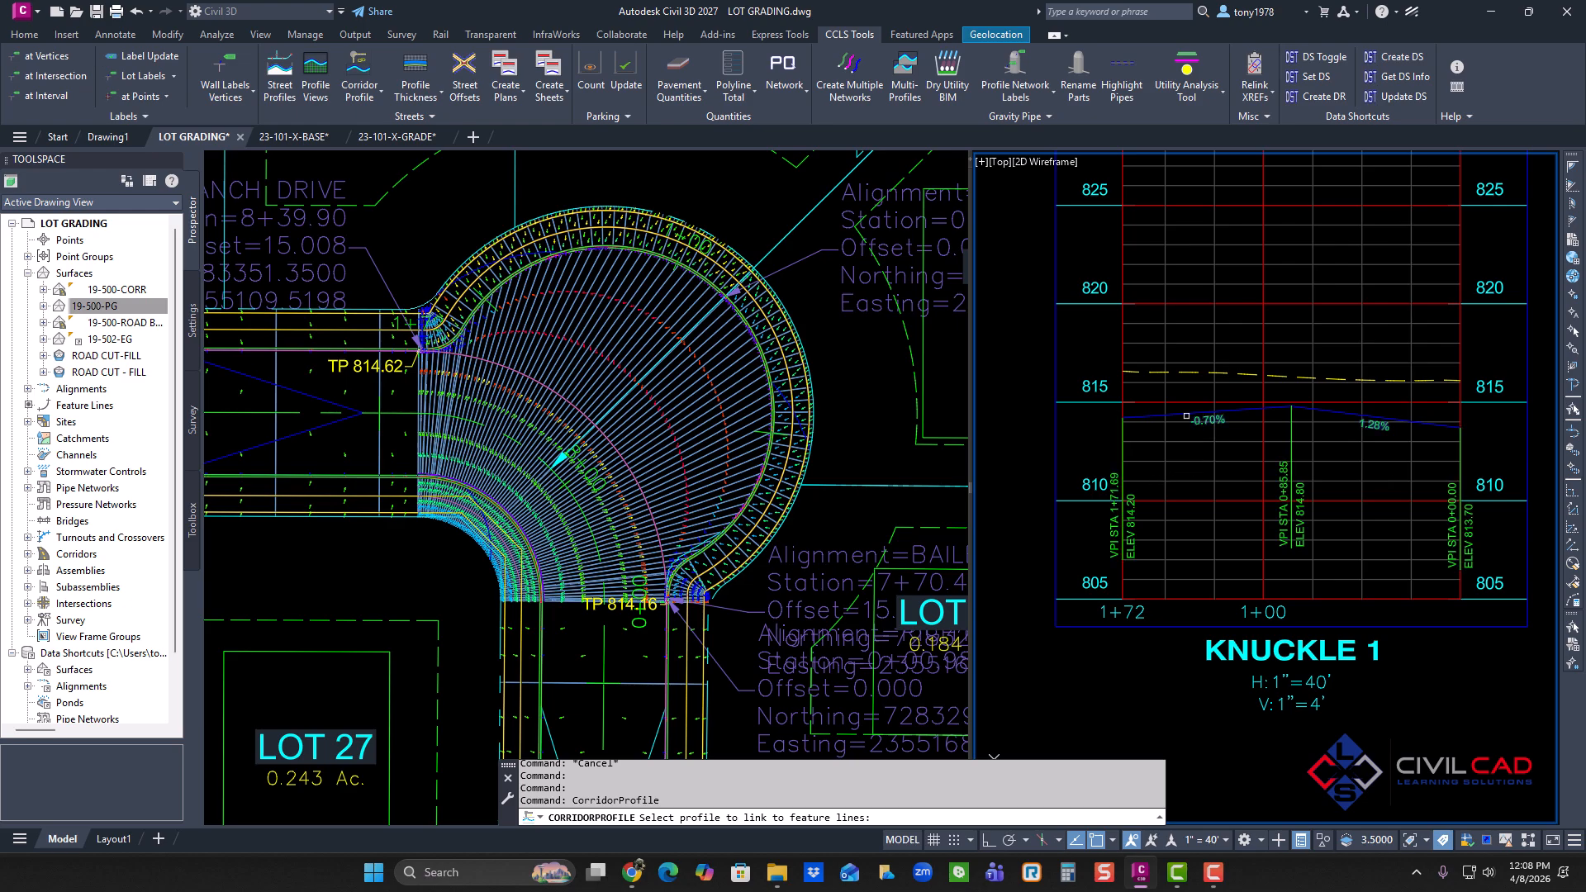
left_click(1169, 418)
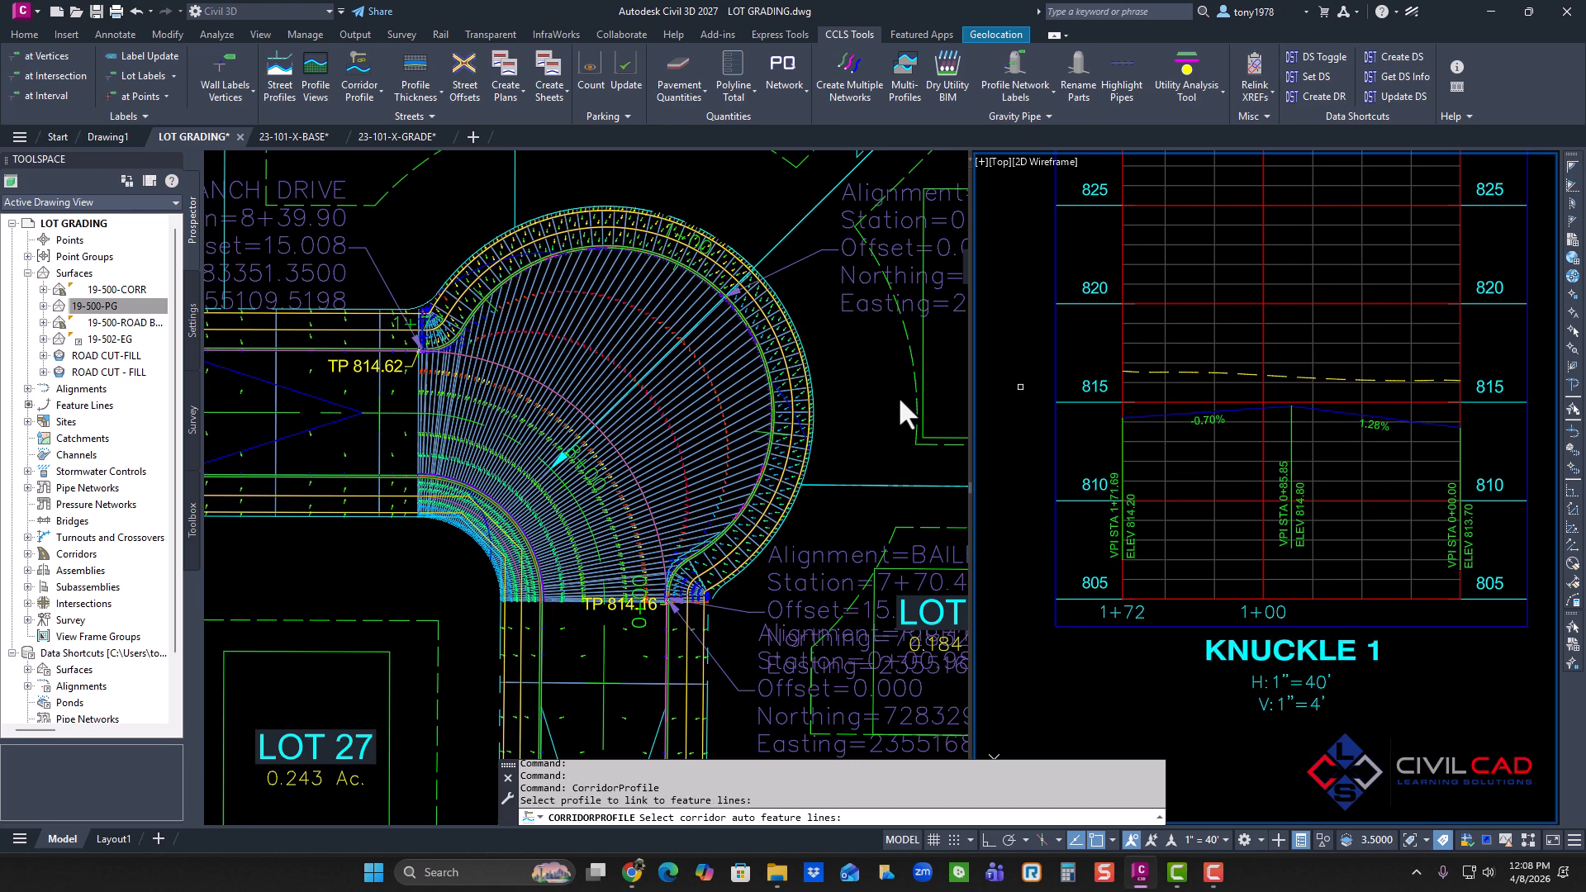
left_click(542, 433)
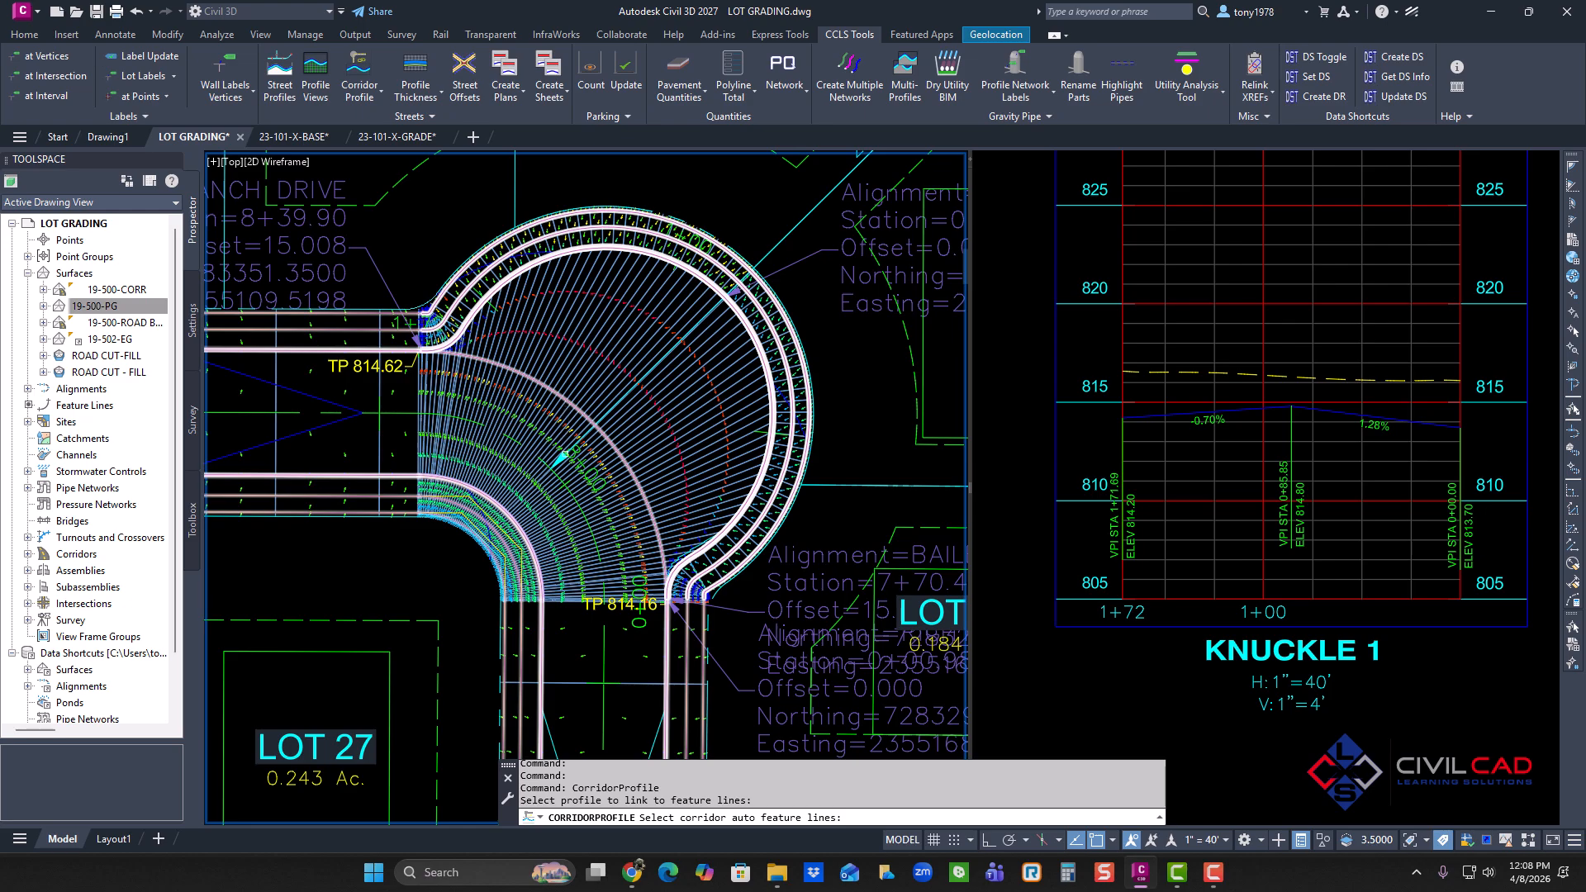
left_click(574, 404)
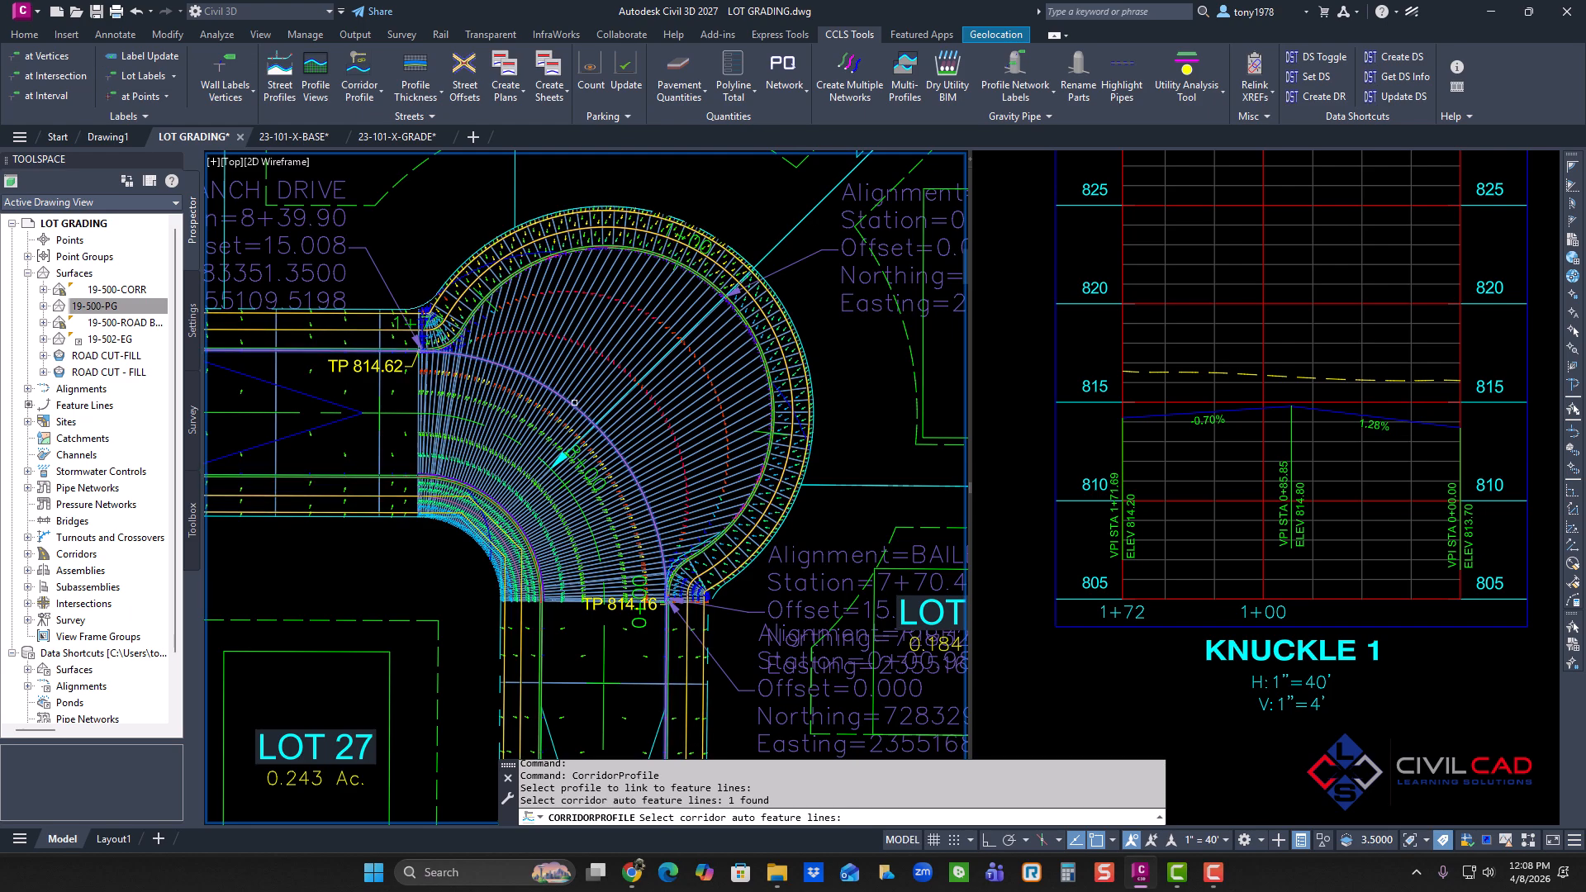
key("Return")
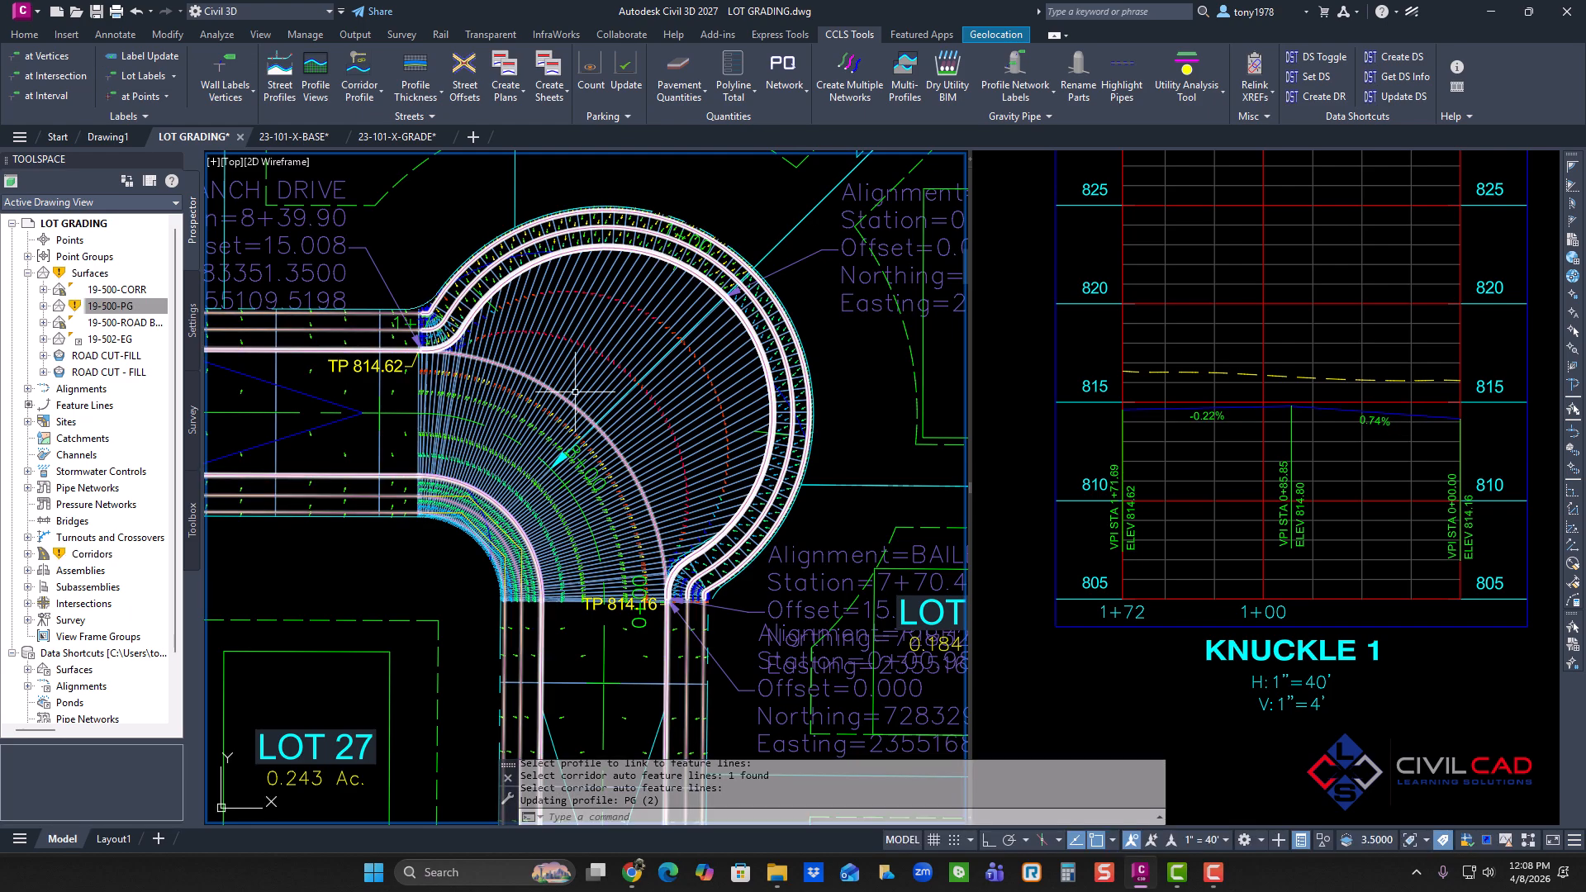
Compare the end VPI elevations in the KNUCKLE 1 profile view with the TP labels at both knuckle ends.
scroll(1132, 463, "up", 7)
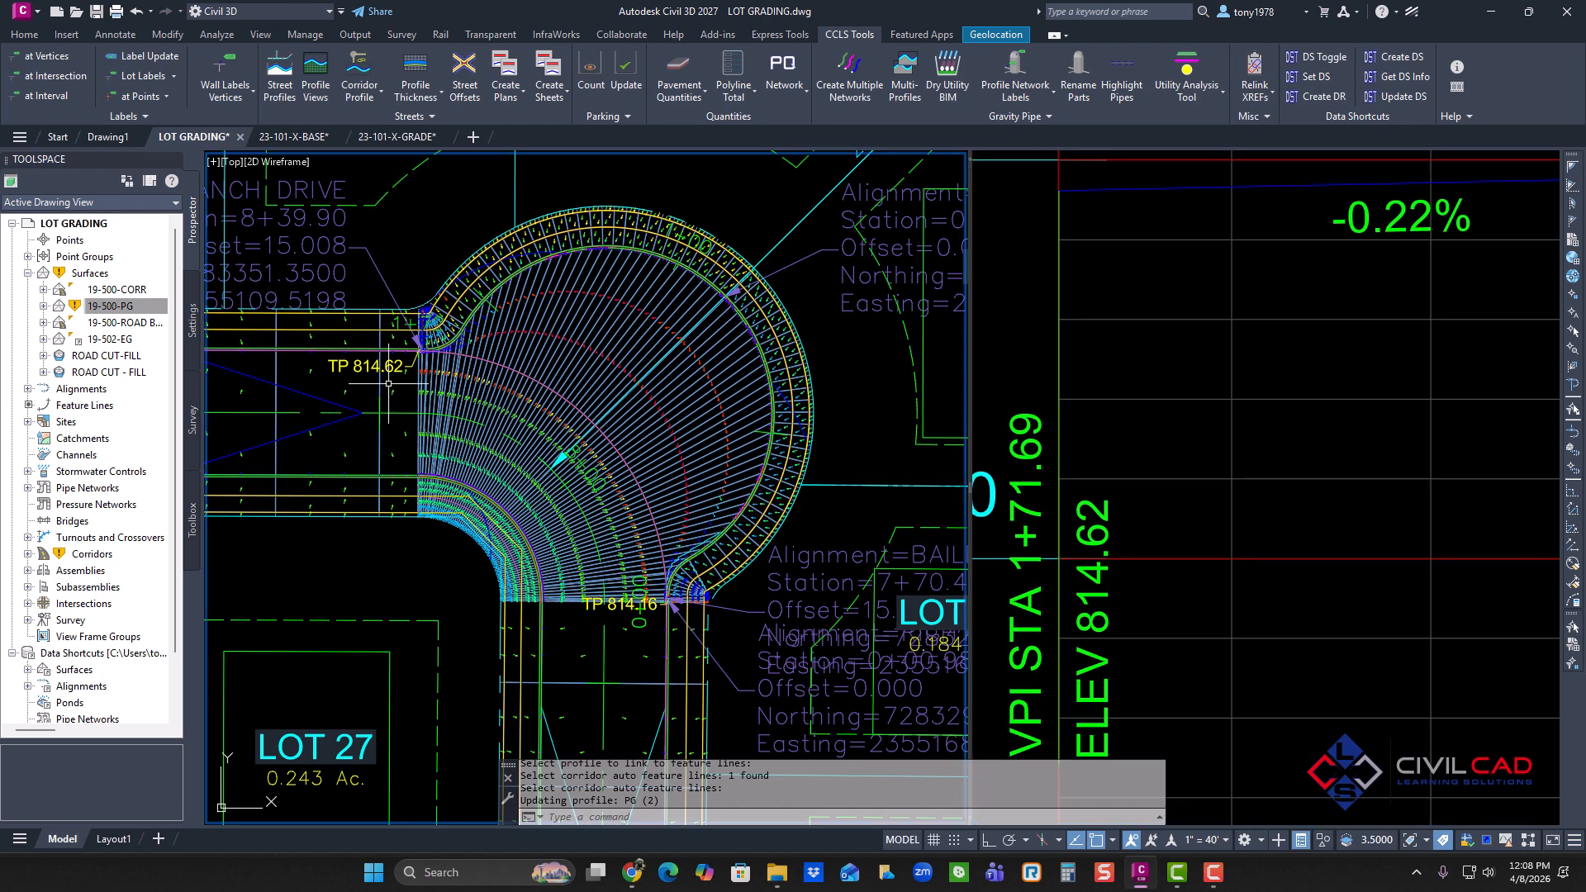
scroll(408, 367, "up", 6)
scroll(408, 367, "down", 2)
scroll(1073, 365, "down", 5)
scroll(1181, 437, "up", 3)
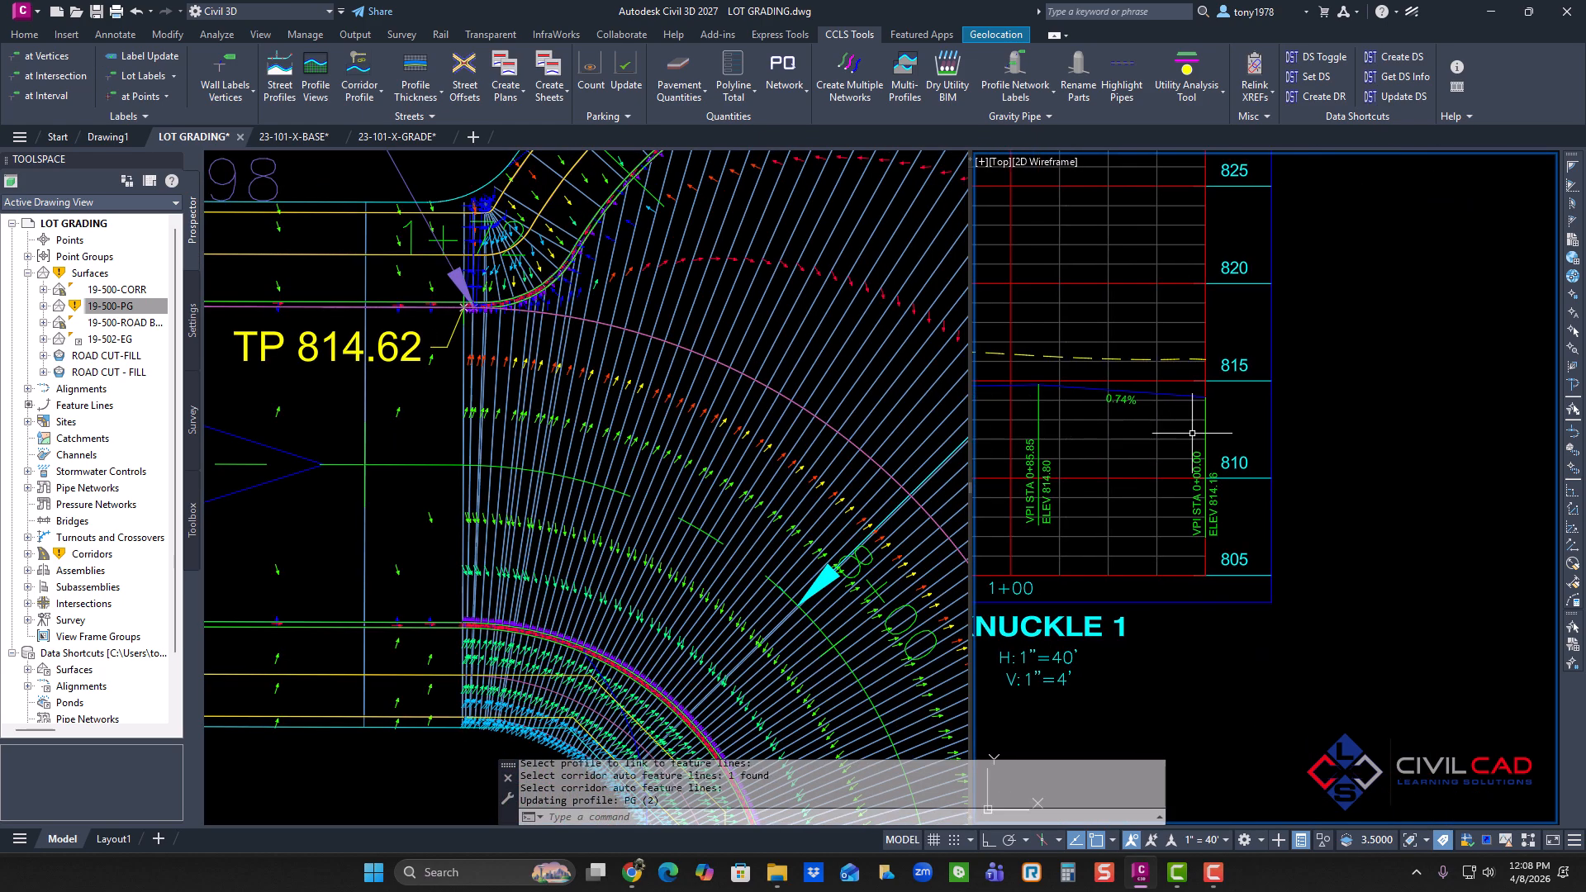
scroll(500, 522, "down", 4)
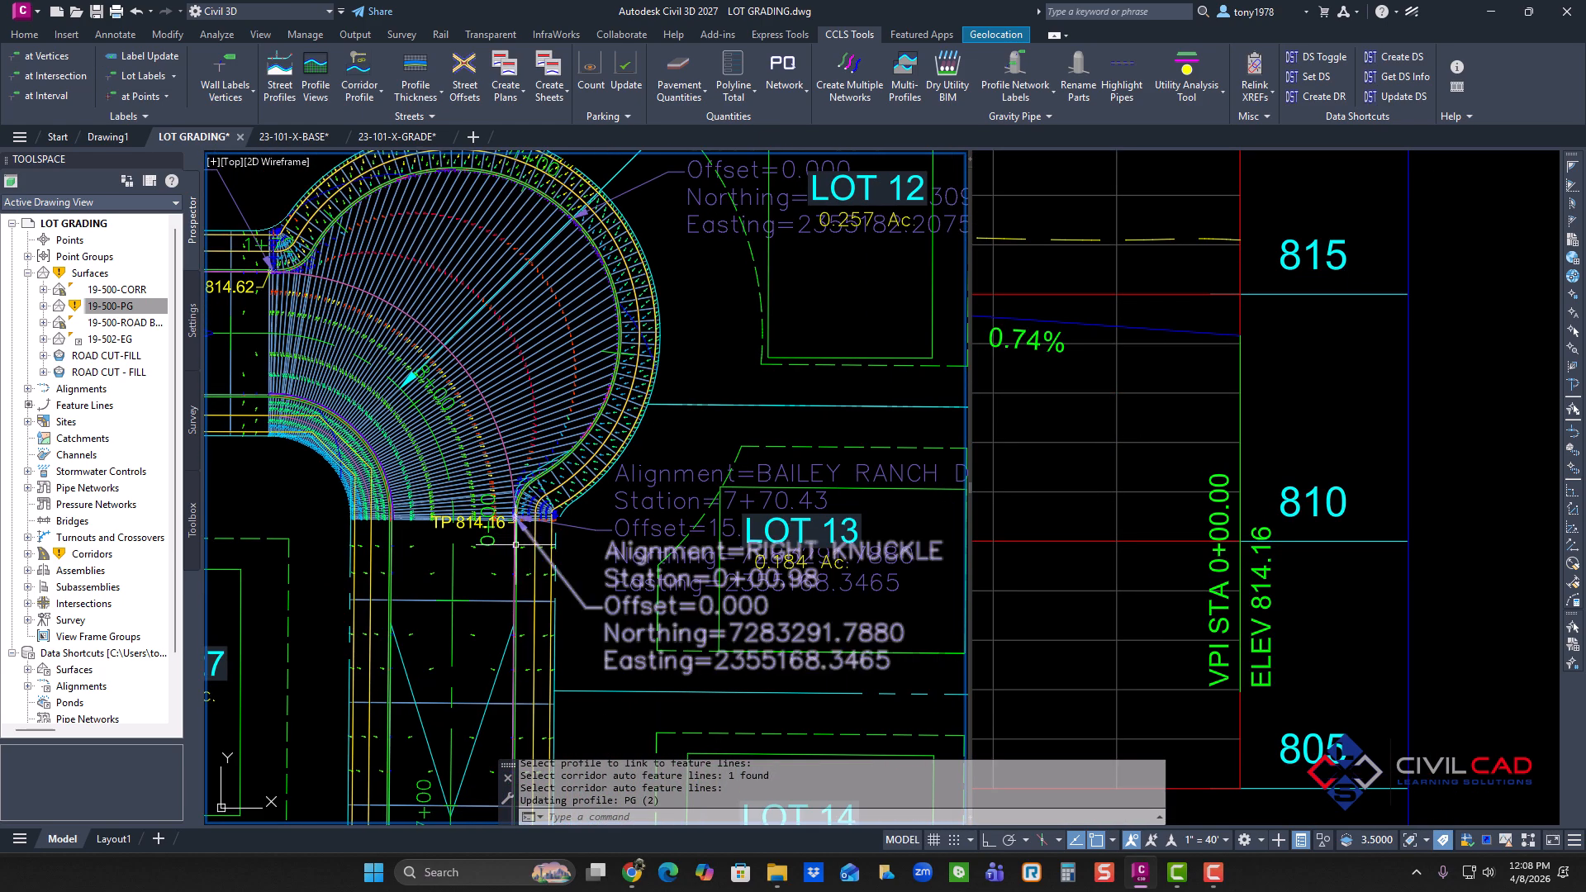
middle_click_drag(500, 523, 601, 629)
key("Escape")
Select the proposed profile in the KNUCKLE 1 view and examine its middle VPI against the matching knuckle location in plan.
left_click(1098, 390)
scroll(1098, 390, "down", 4)
middle_click_drag(1057, 376, 1257, 381)
left_click(1261, 337)
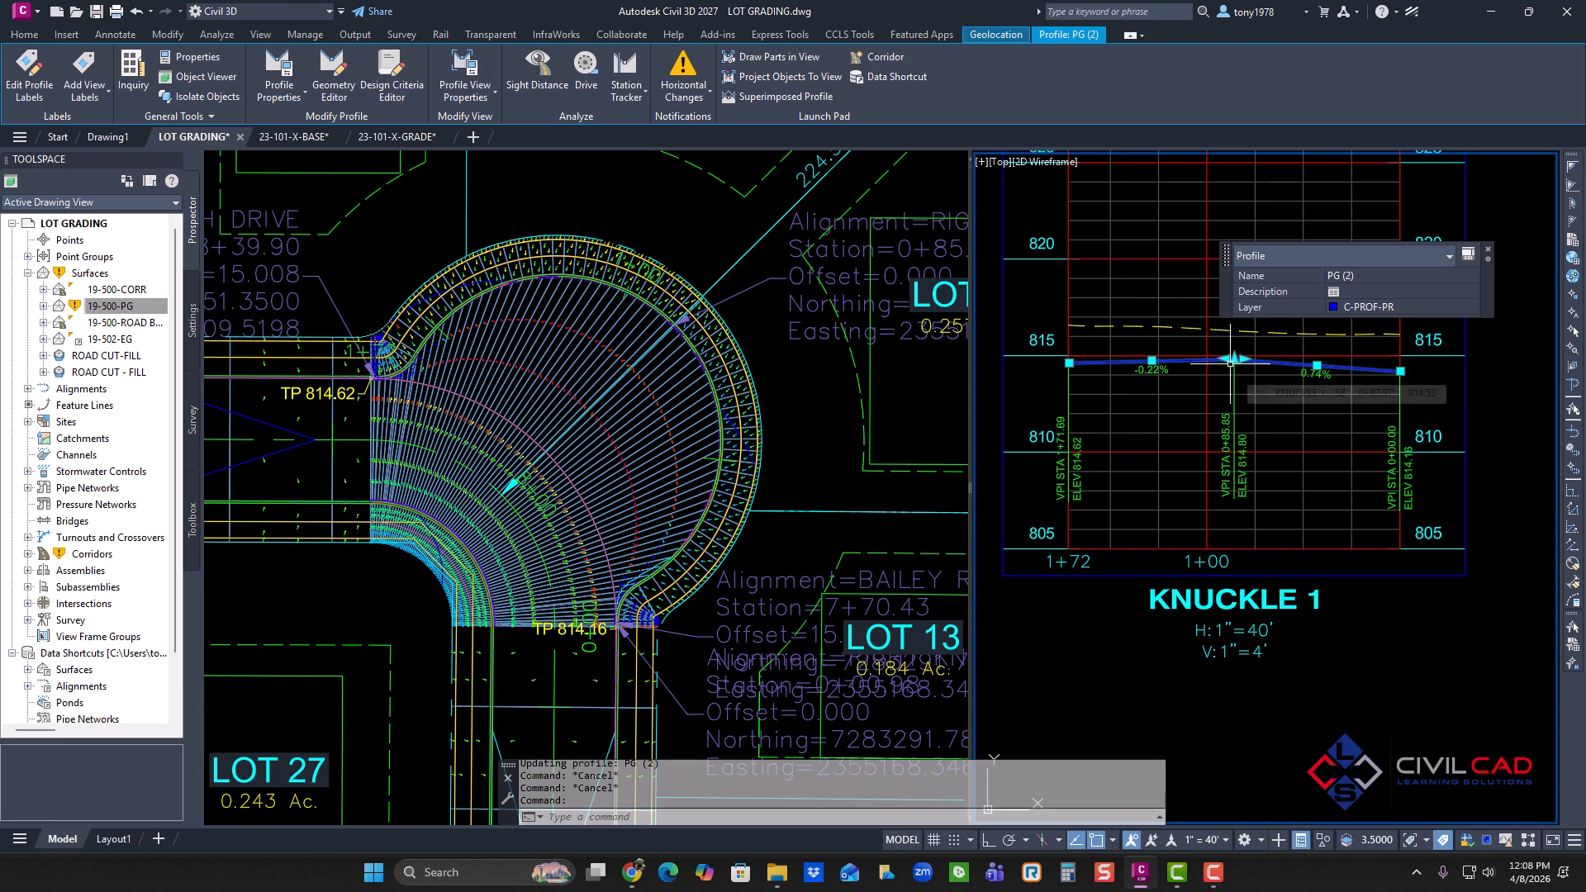
left_click(690, 372)
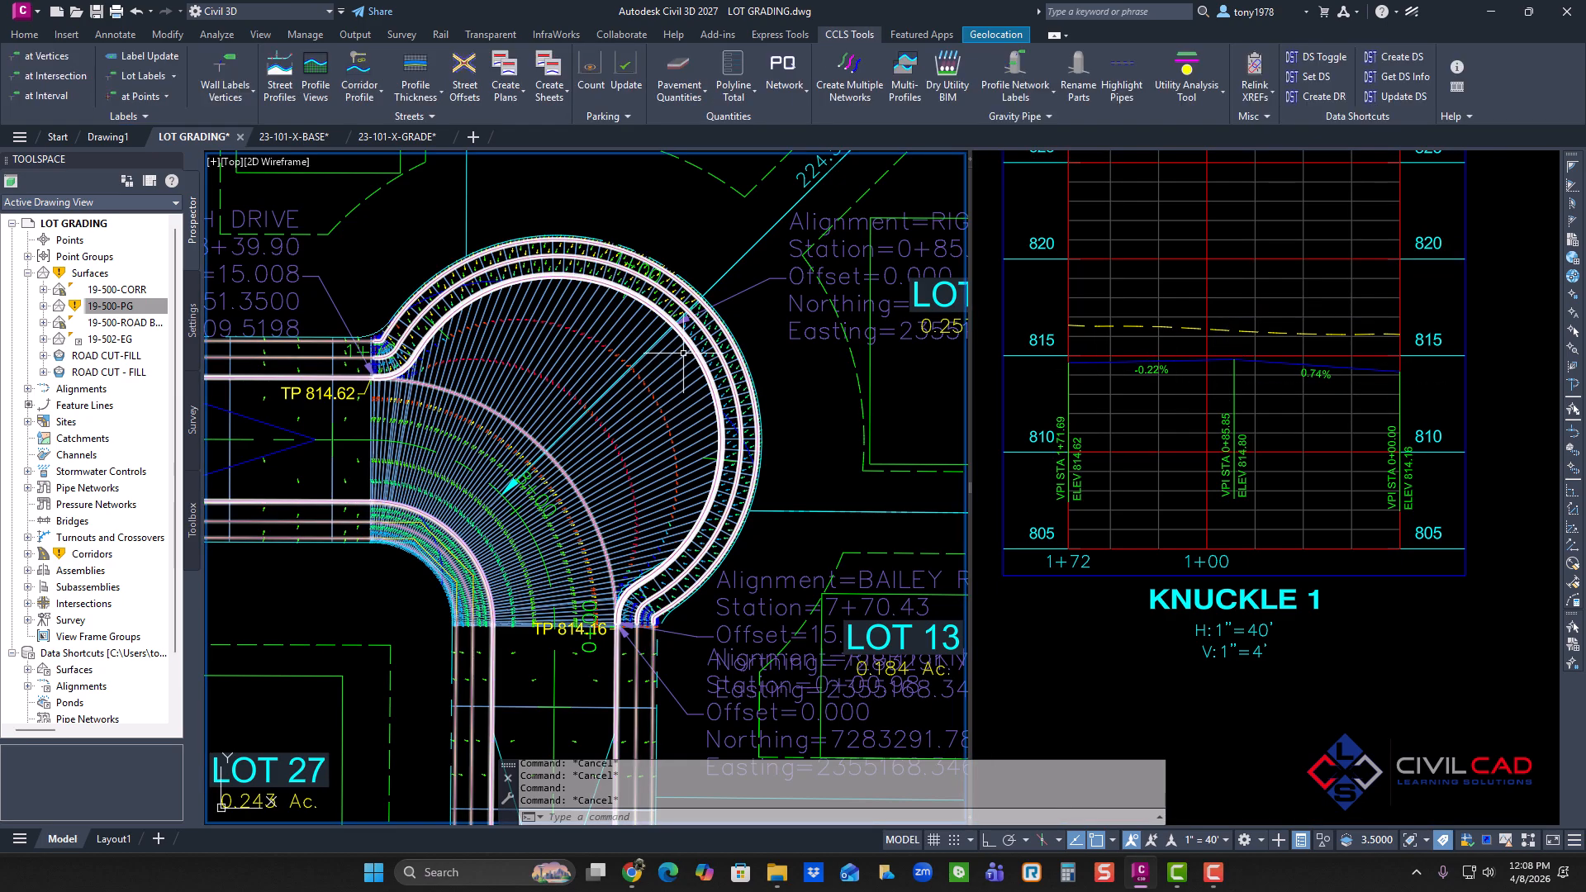
key("Escape")
left_click(1207, 374)
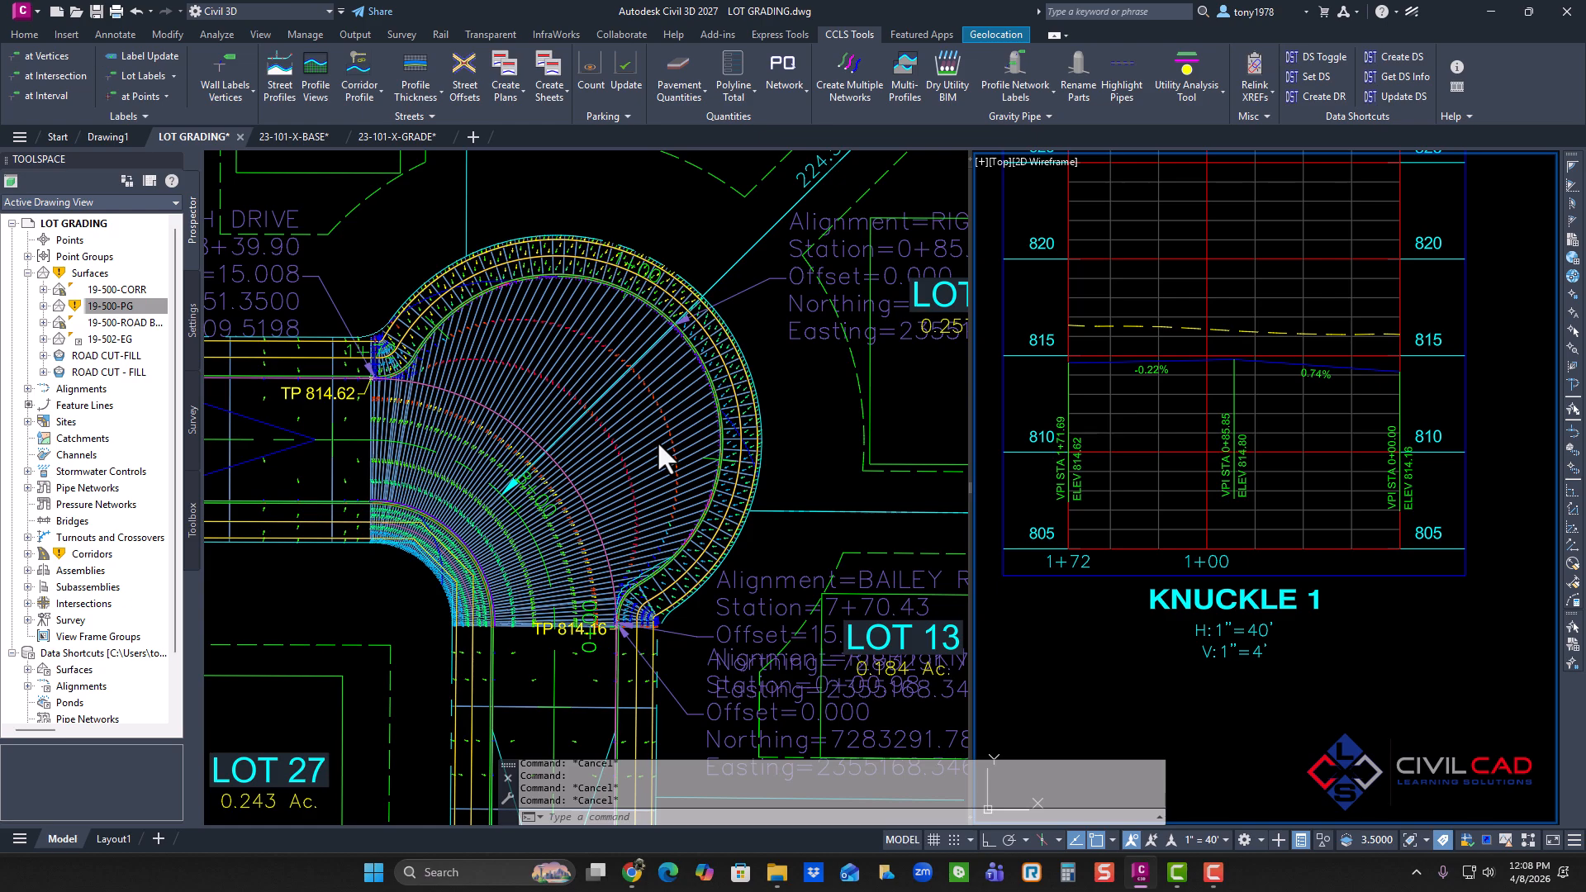
Select the RIGHT KNUCKLE alignment and examine its tie-in points in plan alongside the VPIs in the KNUCKLE 1 profile view.
left_click(649, 572)
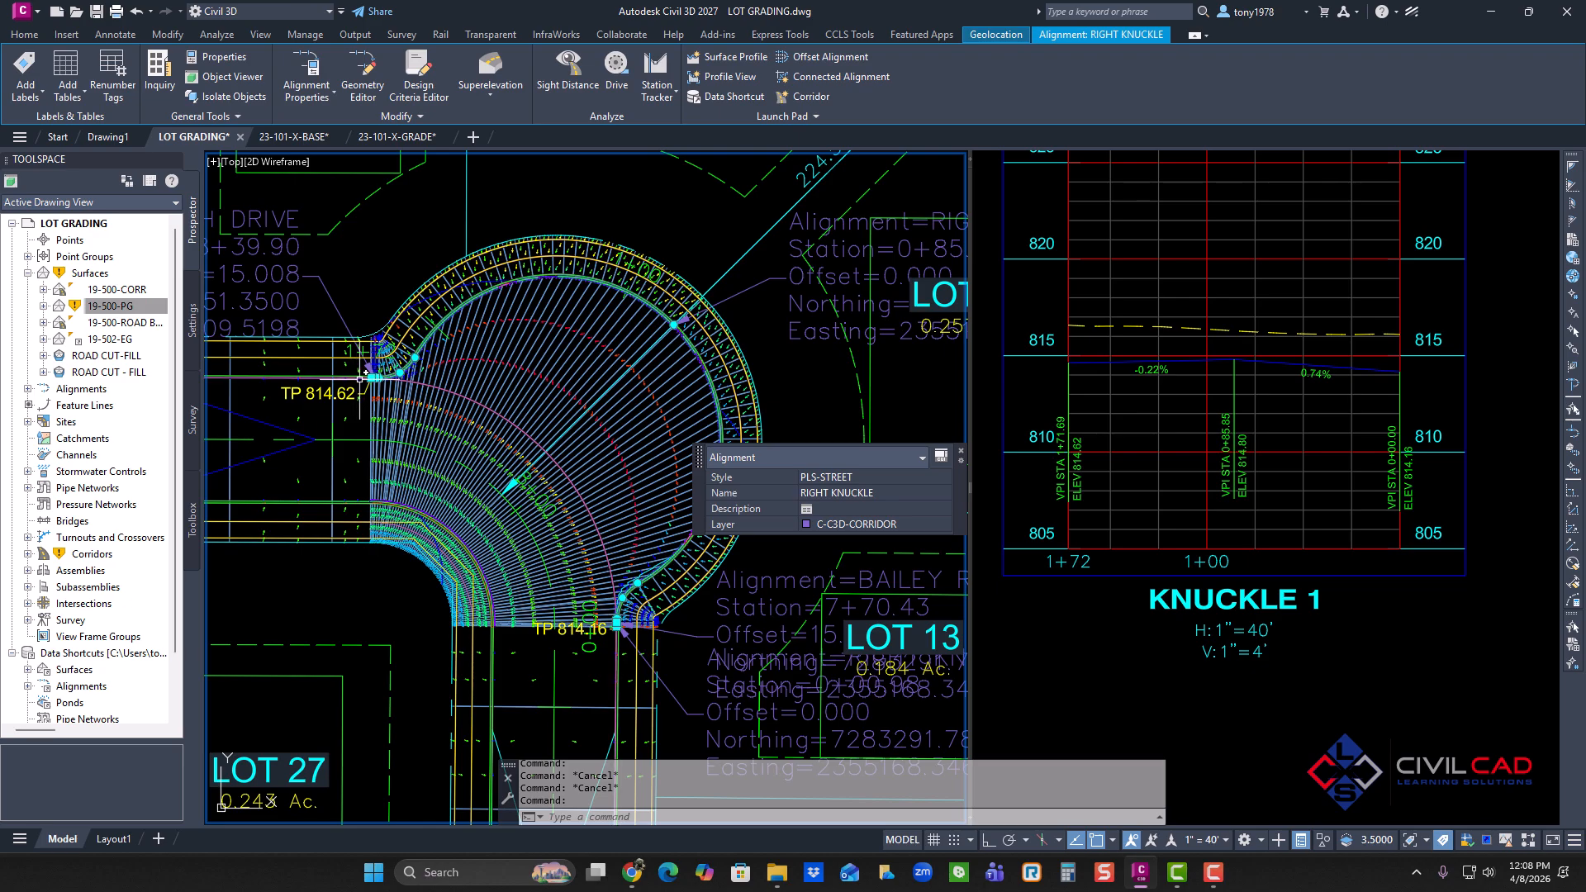
scroll(374, 378, "up", 5)
scroll(372, 376, "down", 3)
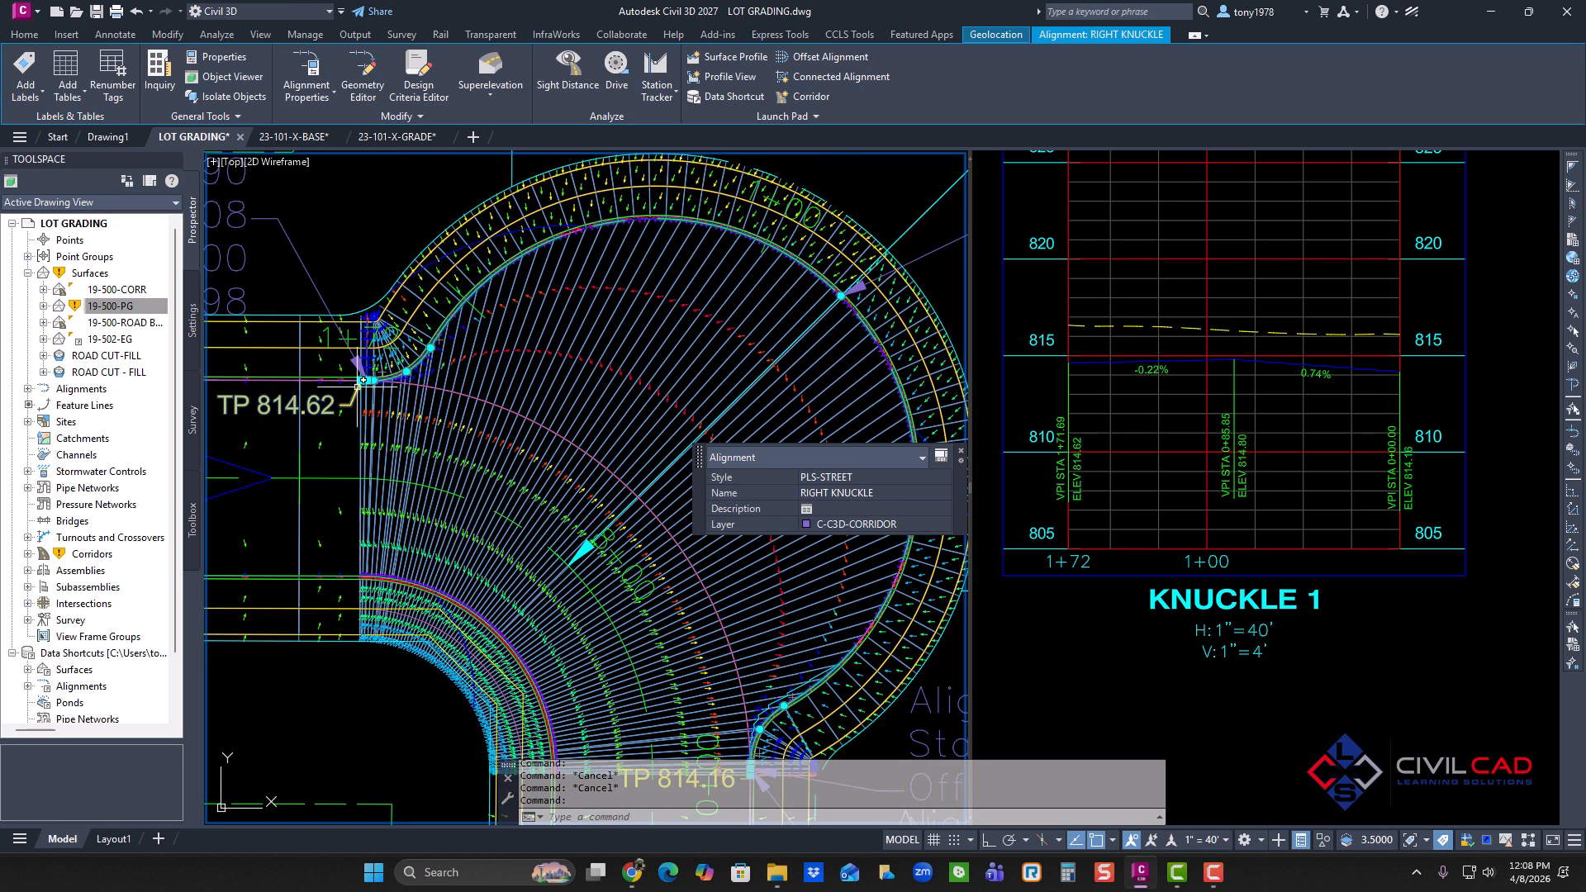
left_click(1138, 368)
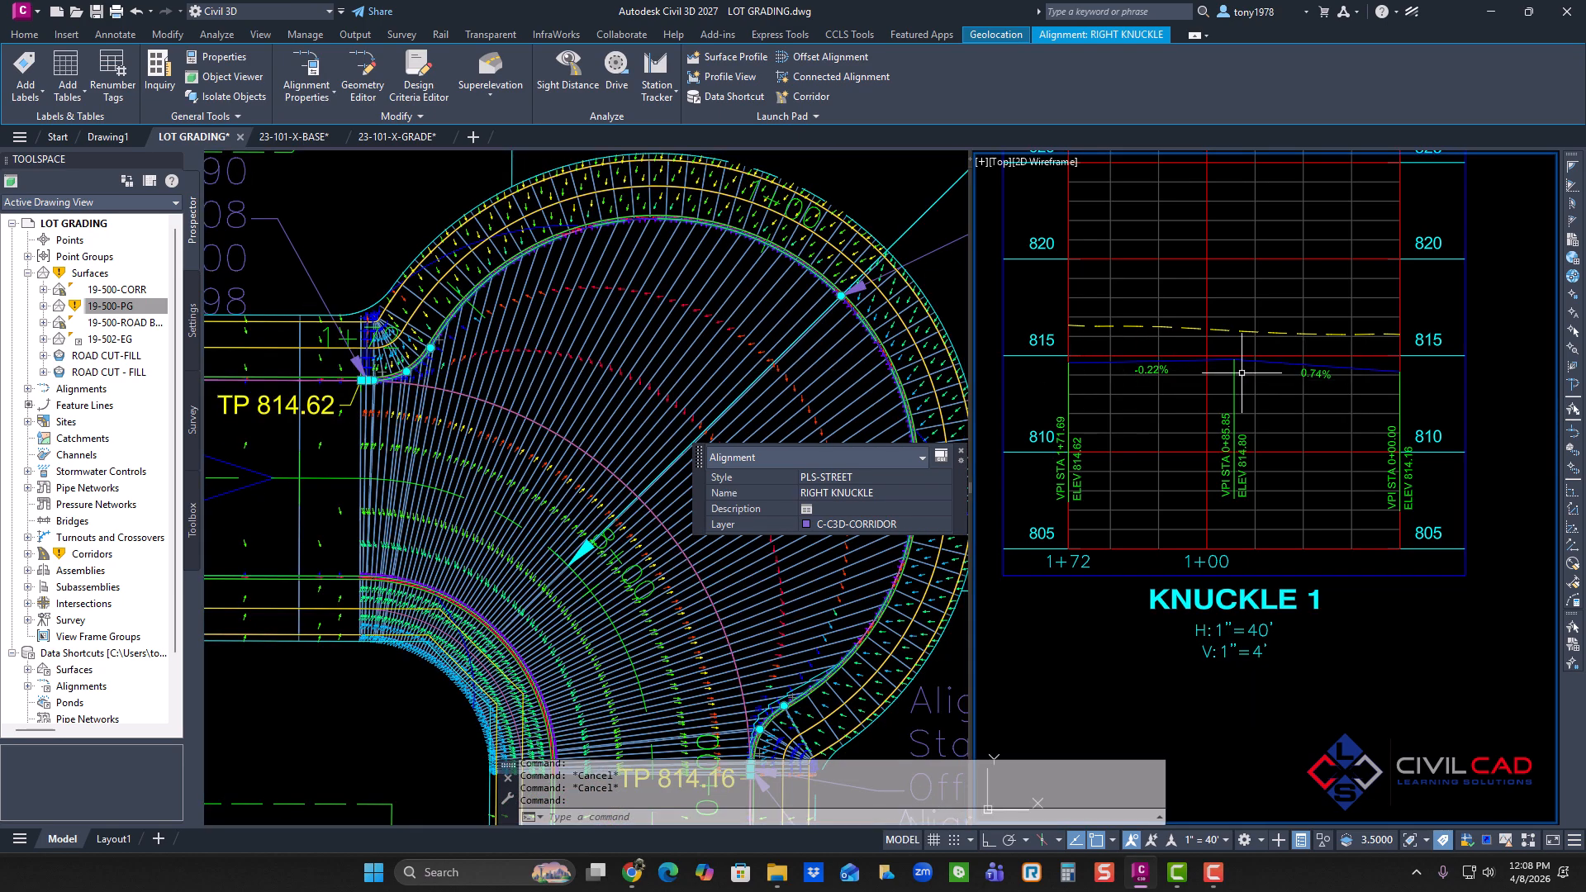
scroll(633, 413, "down", 2)
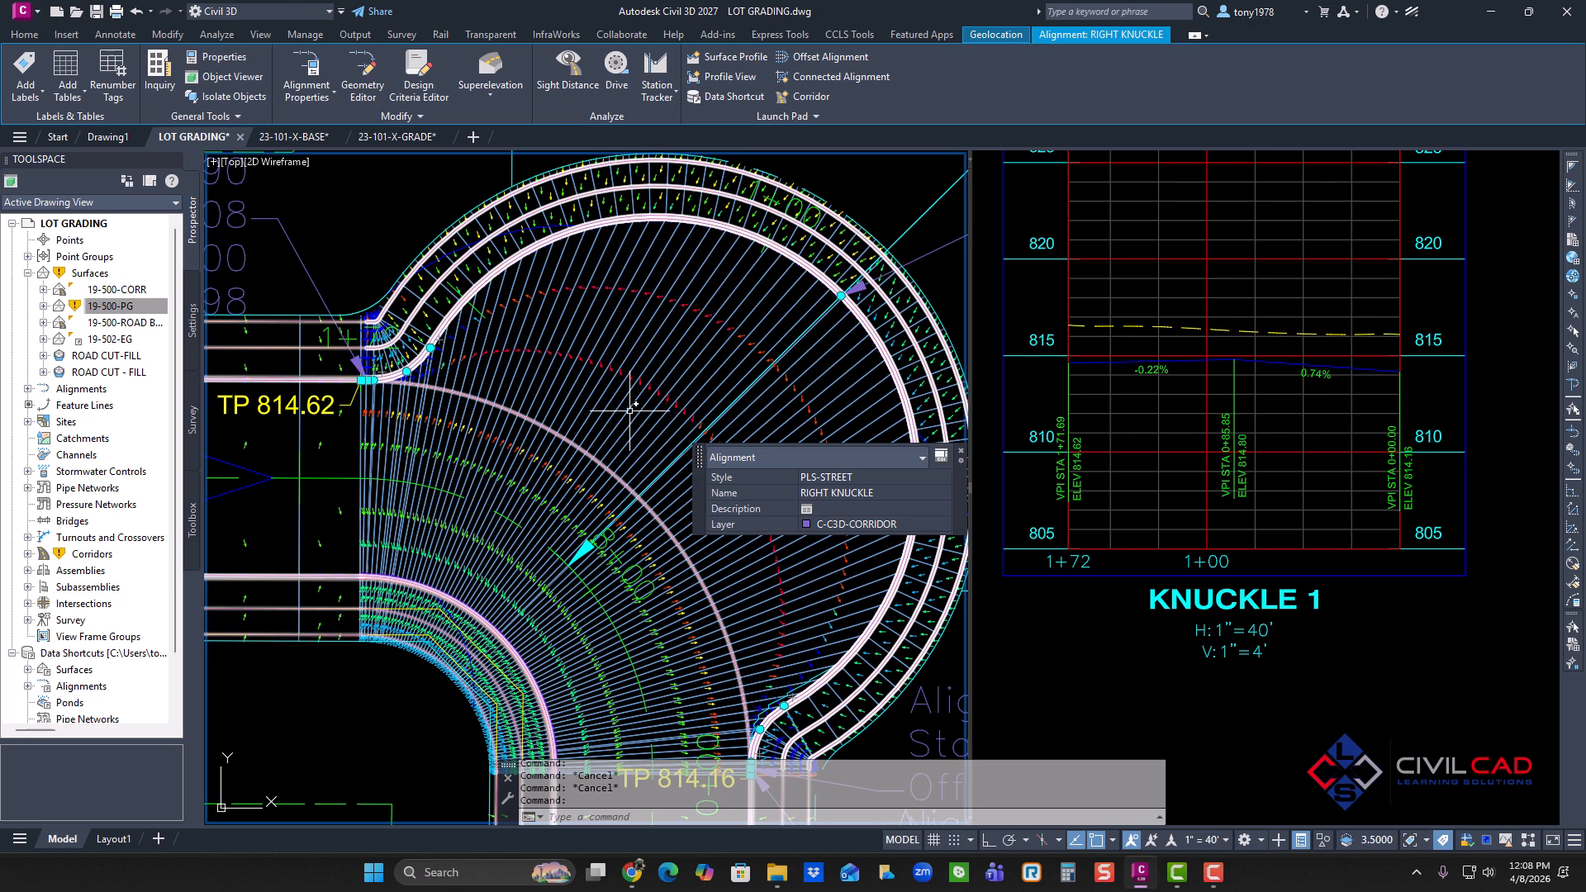
left_click(1247, 408)
left_click(1256, 361)
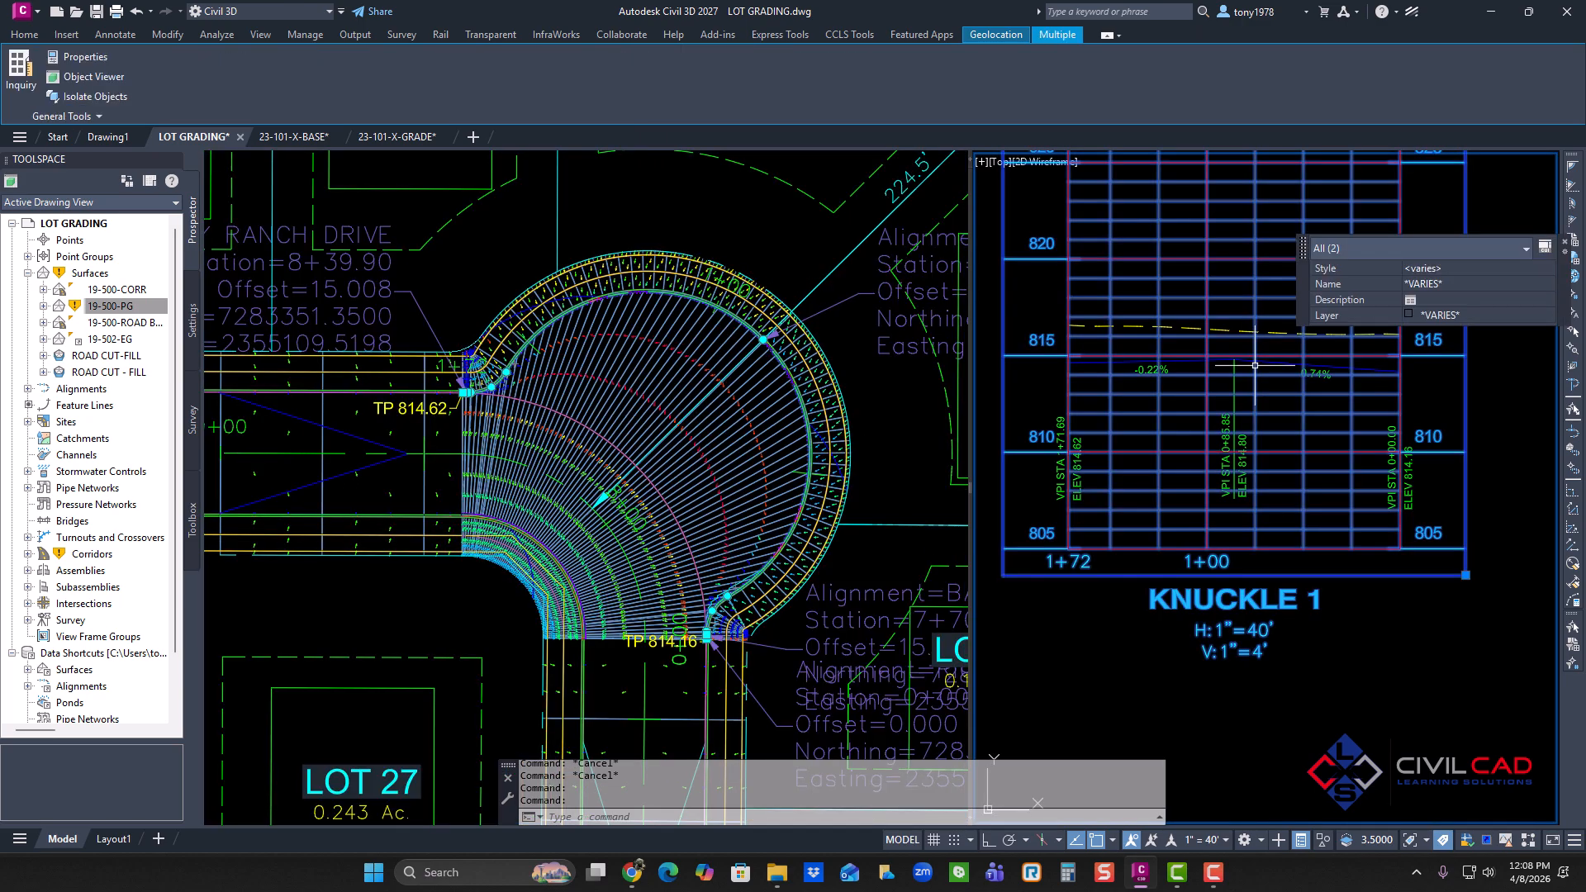
key("Escape")
left_click(726, 403)
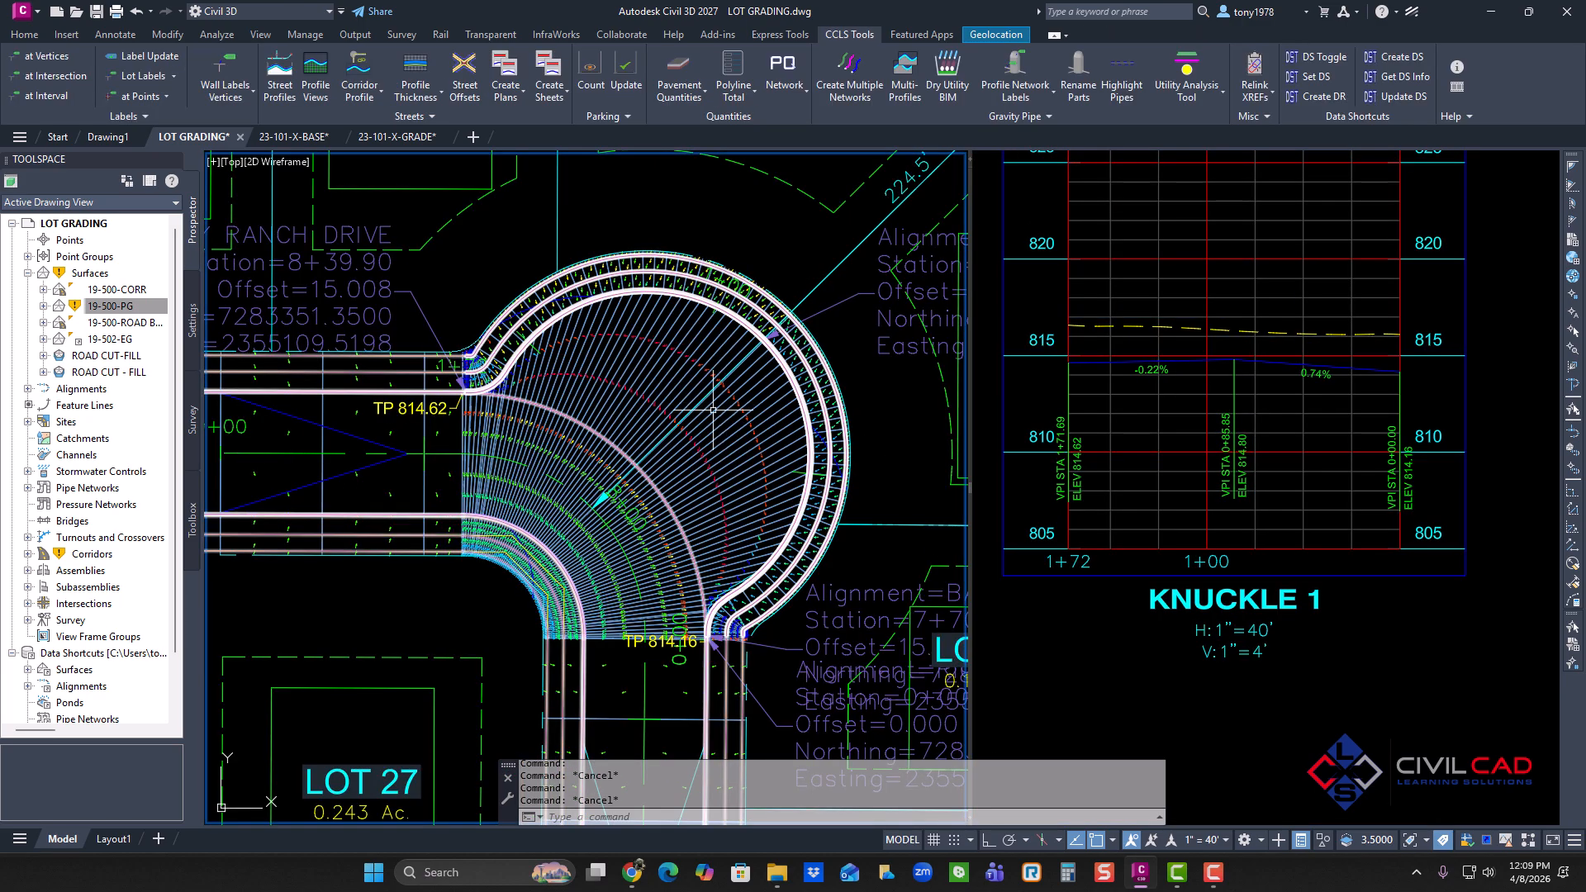